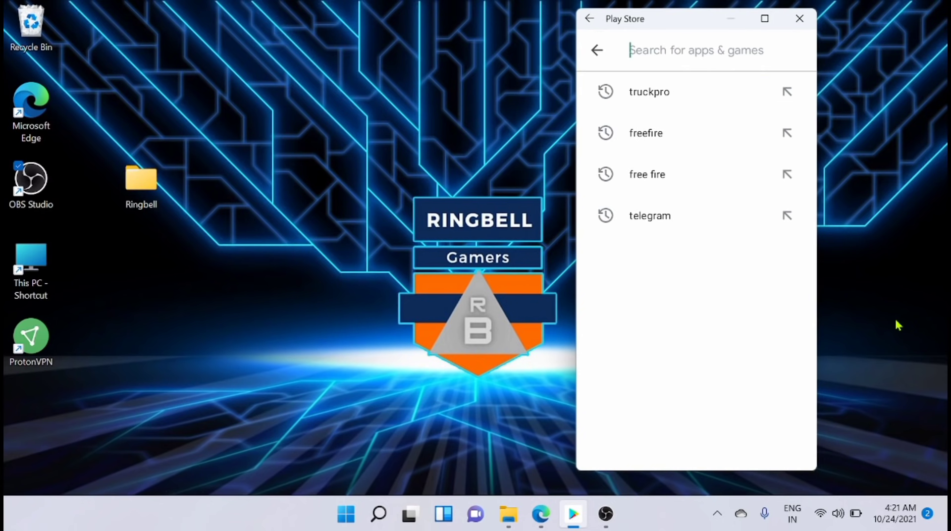
# - Search the Play Store for truckpro, then return to the For you home page
pyautogui.write('truckpro')
pyautogui.press('Return')
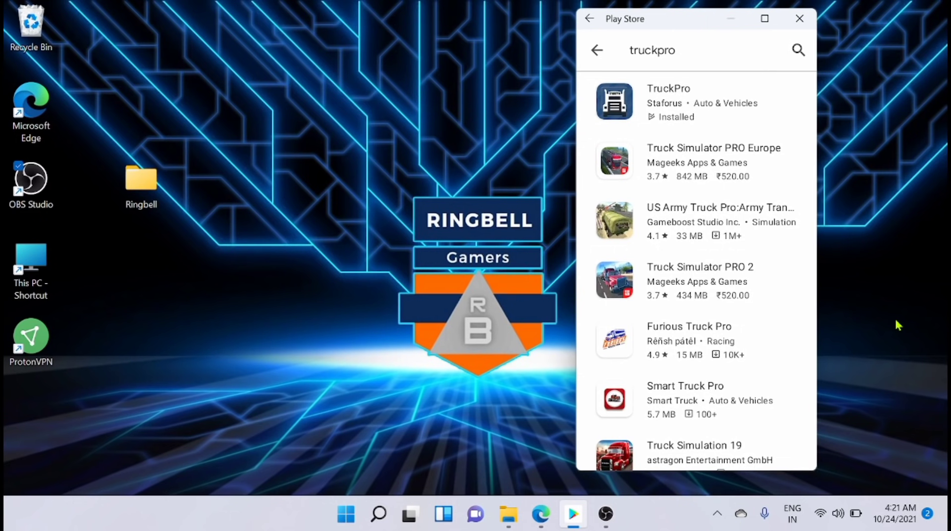
pyautogui.press('Escape')
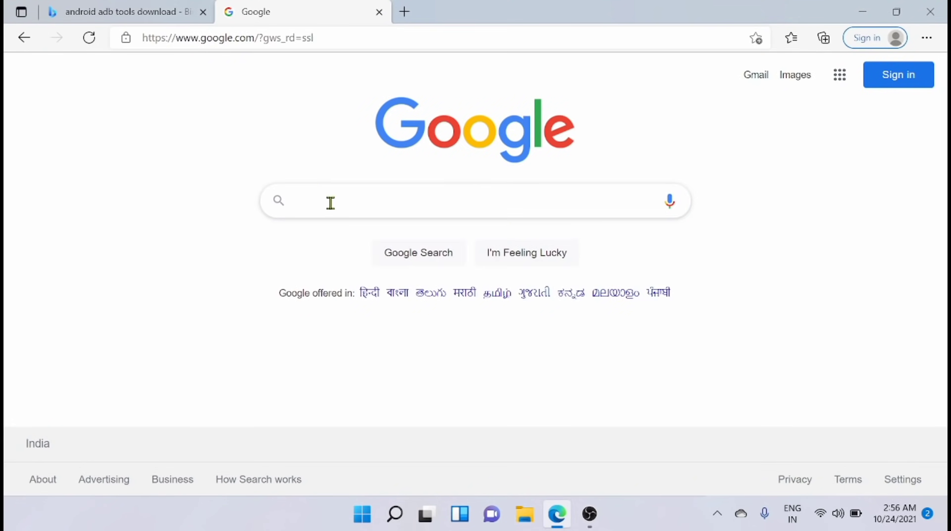
# - Search Google for 'android adb tools download' and open the SDK Platform Tools release notes downloads
pyautogui.click(329, 202)
pyautogui.write('android adb tools download')
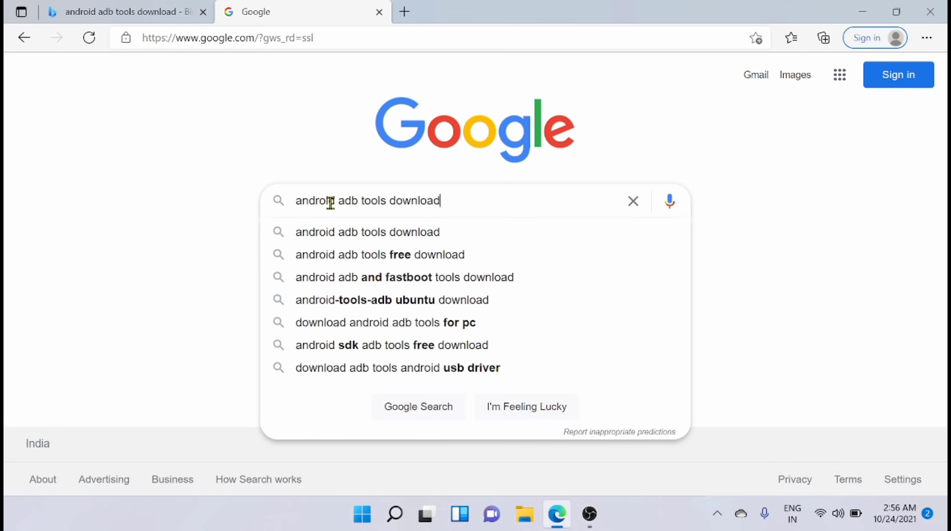
pyautogui.press('Return')
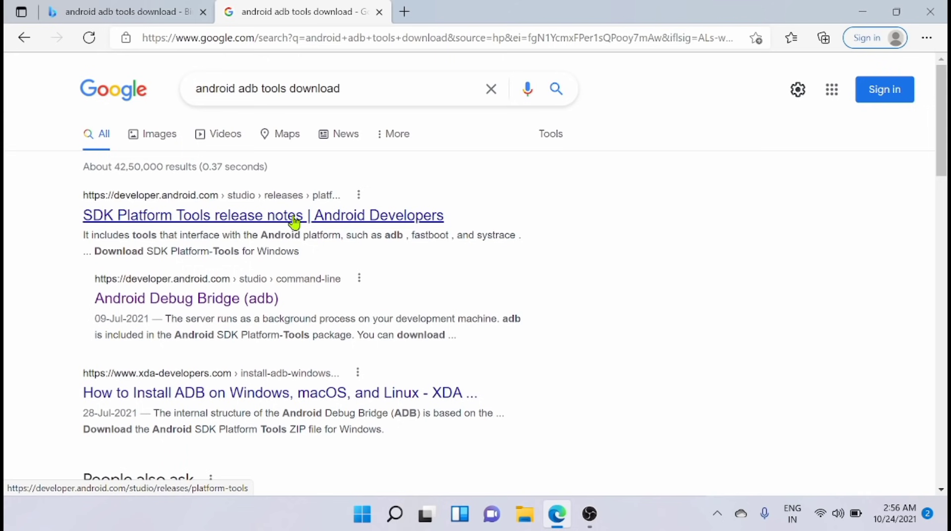
pyautogui.click(263, 216)
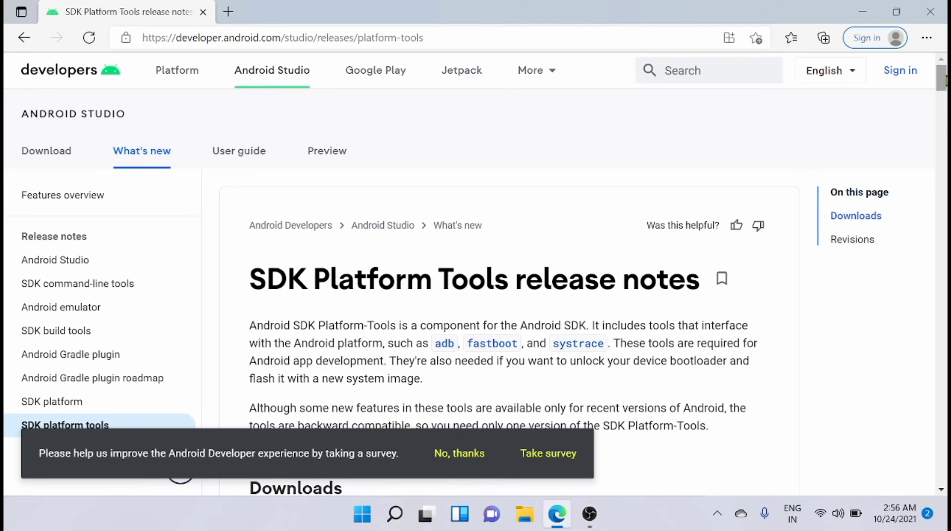
pyautogui.scroll(-10, 688, 193)
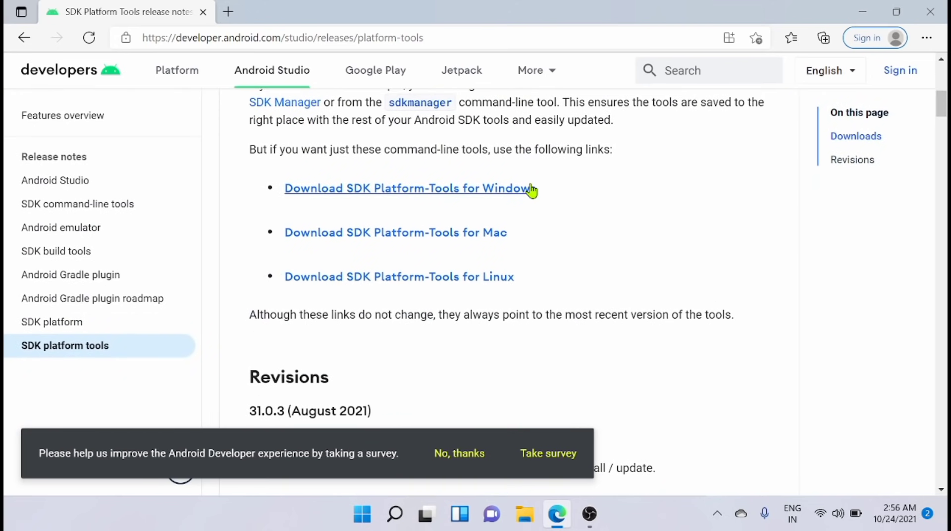
# - Accept the licence terms and download platform-tools_r31.0.3-windows.zip, dismissing the survey and badge
pyautogui.click(525, 190)
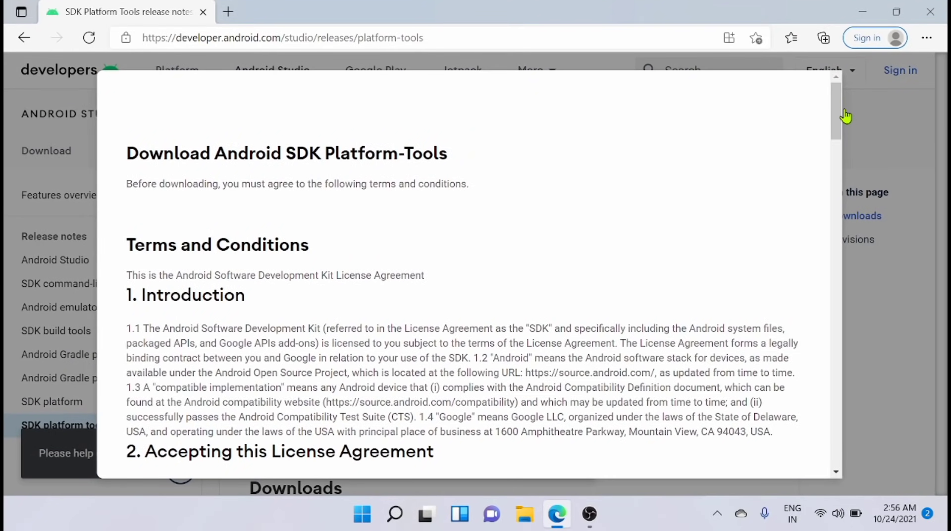
pyautogui.moveTo(839, 121); pyautogui.dragTo(839, 473)
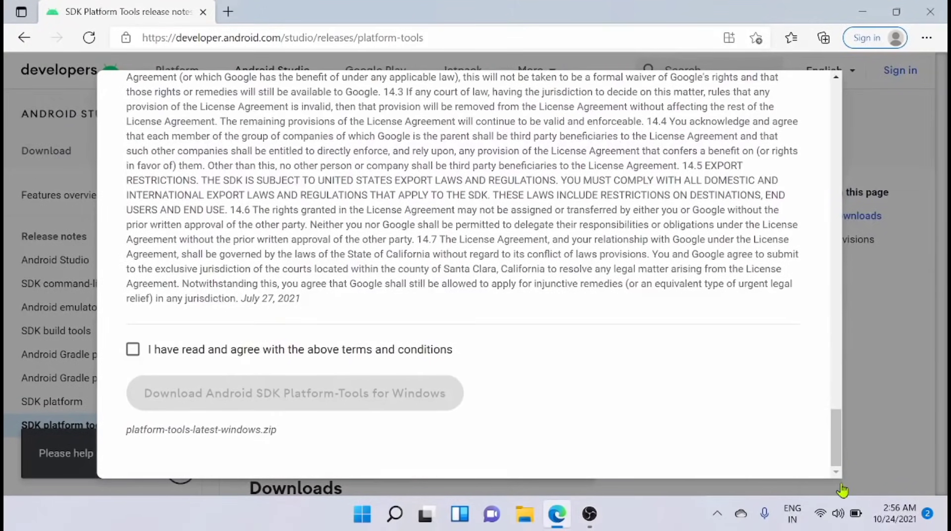
pyautogui.click(133, 349)
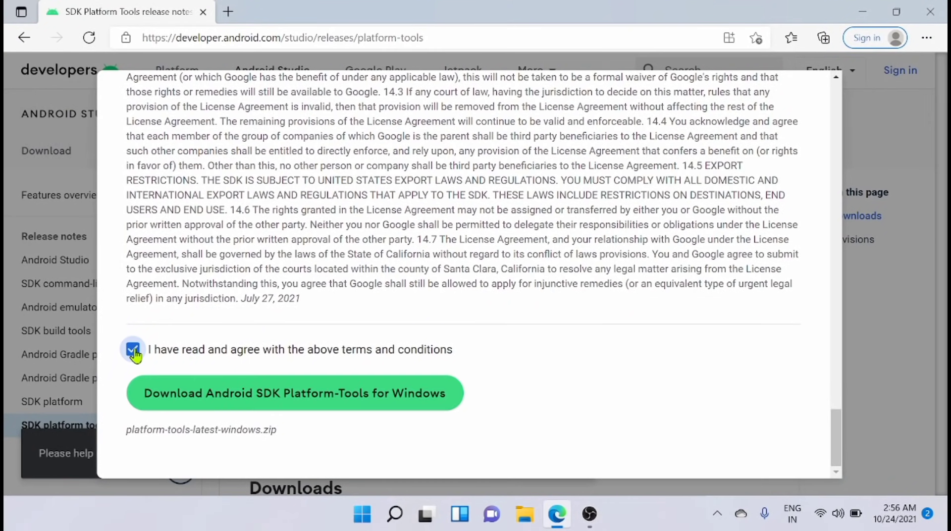
pyautogui.click(265, 393)
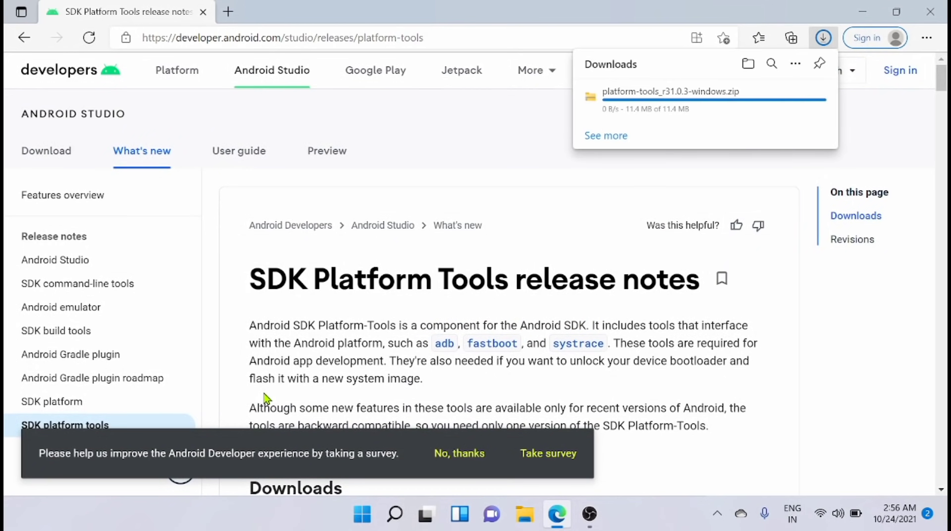
pyautogui.click(477, 457)
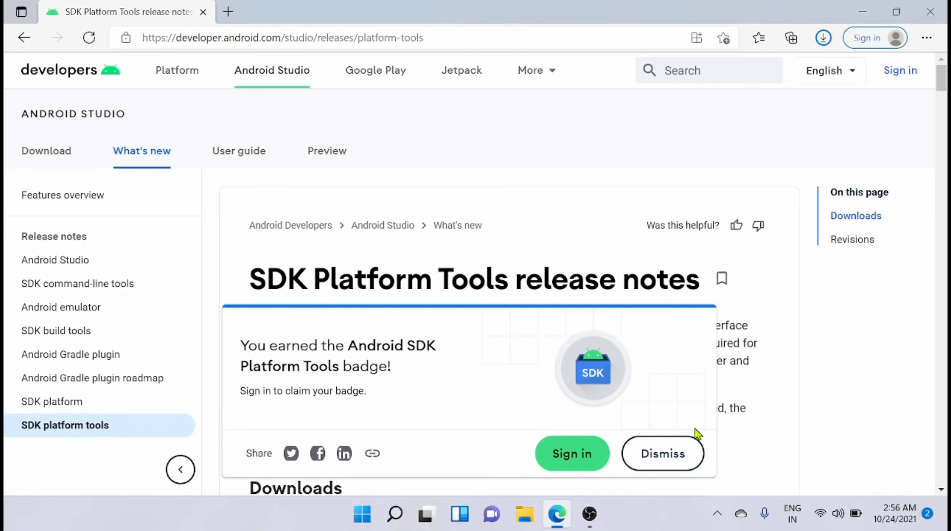
pyautogui.click(653, 462)
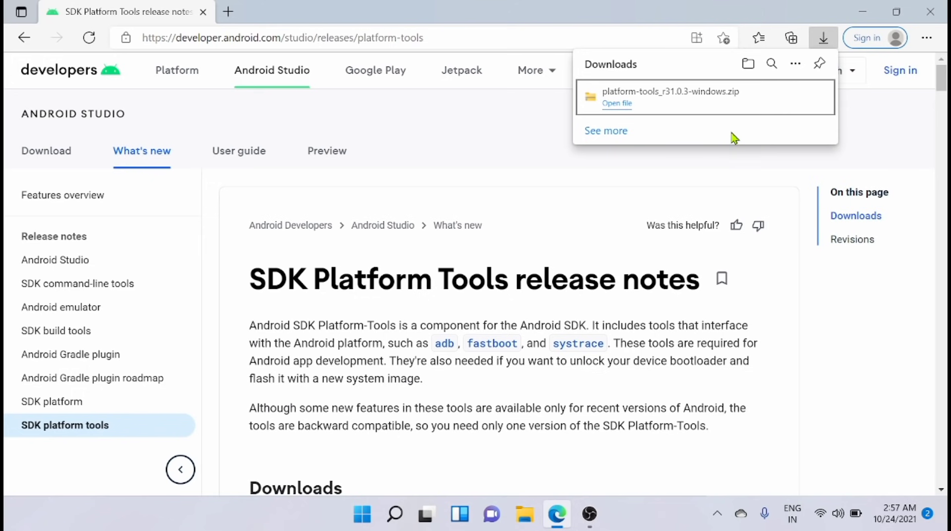
# - Extract the platform-tools zip to its suggested folder and open the Ringbell folder
pyautogui.click(764, 101)
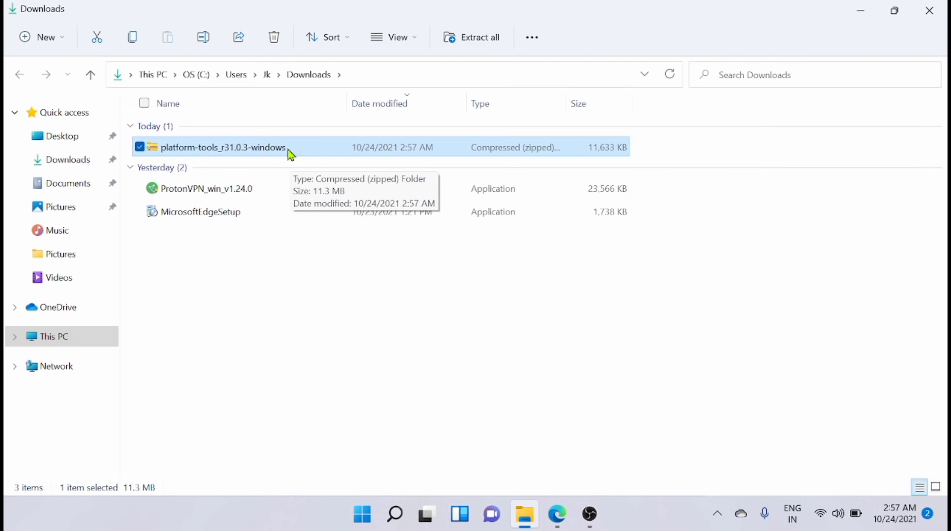
pyautogui.rightClick(287, 149)
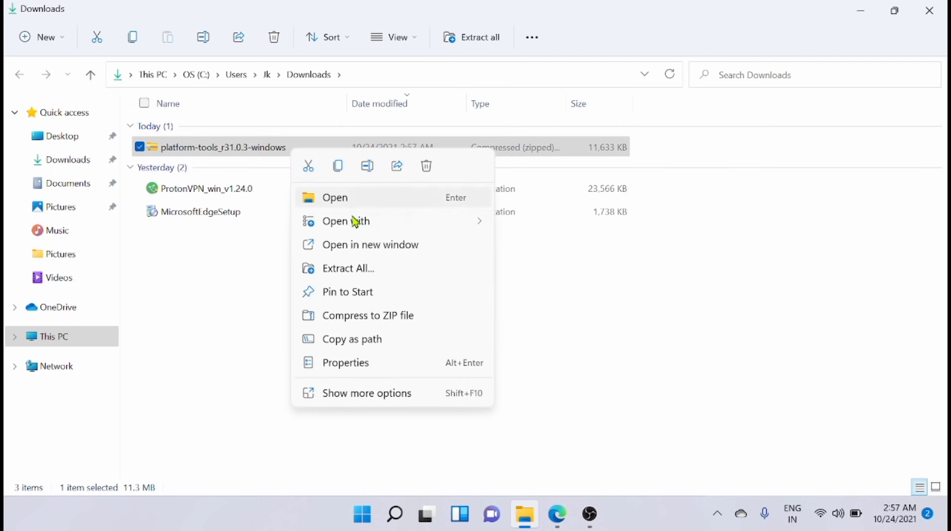
pyautogui.click(425, 268)
pyautogui.click(597, 410)
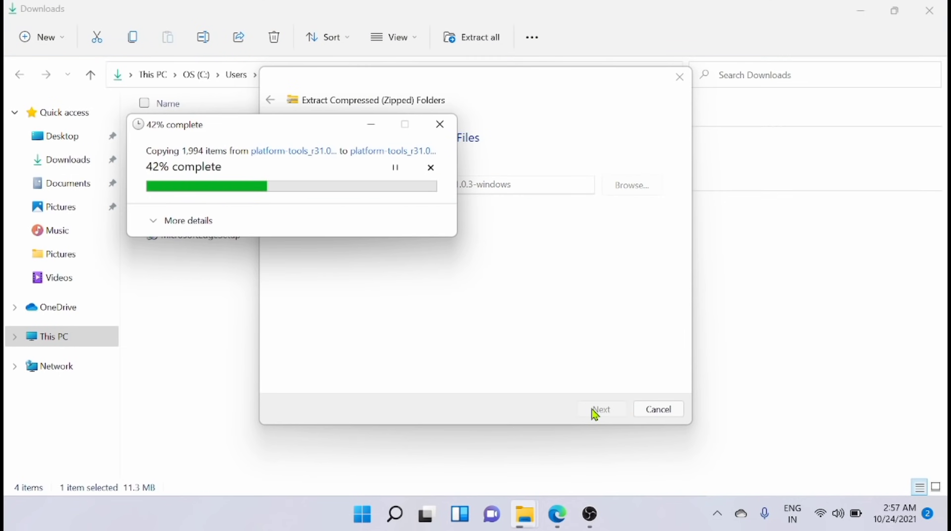
pyautogui.click(206, 132)
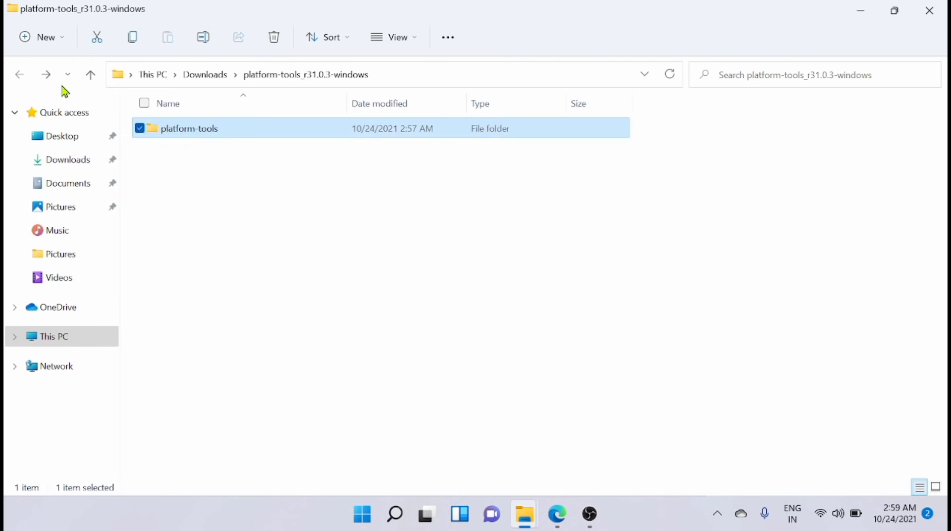
pyautogui.click(248, 184)
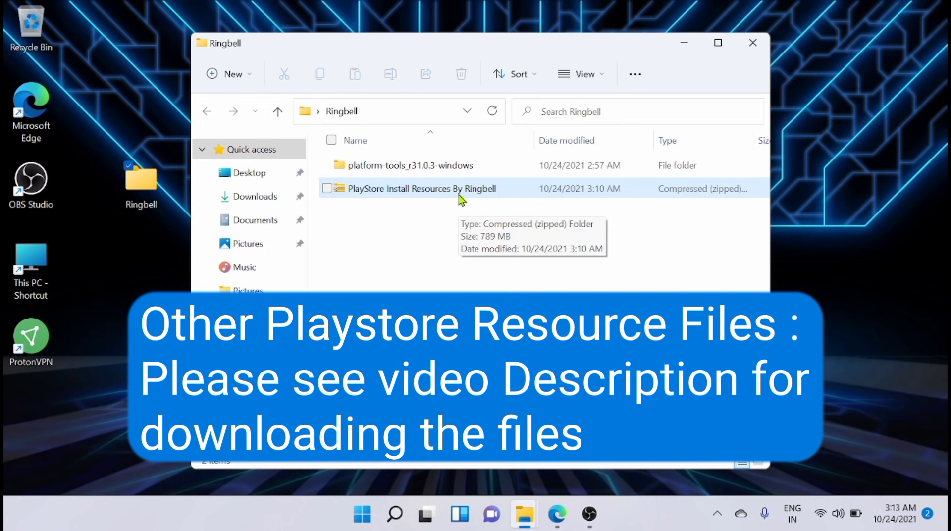
# - Extract the PlayStore Install Resources By Ringbell zip and create an 'All files' folder in Ringbell
pyautogui.rightClick(431, 193)
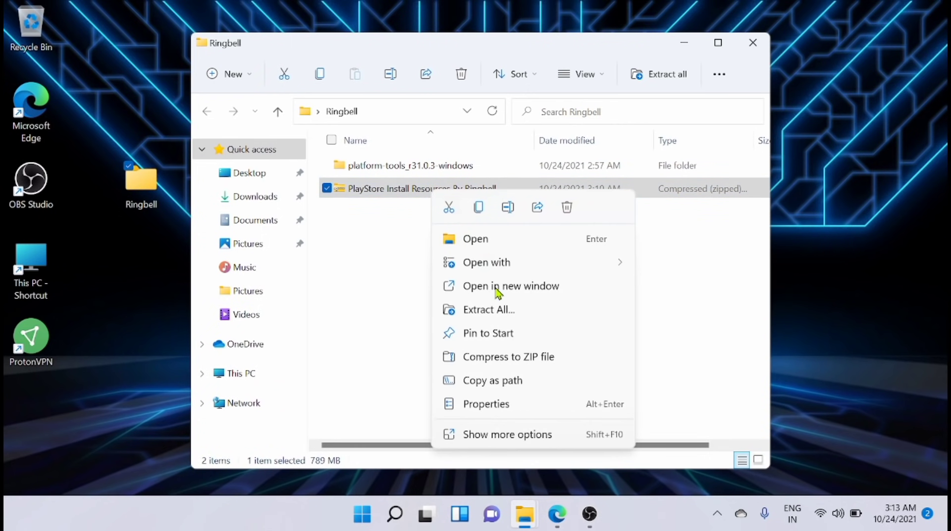
pyautogui.click(515, 316)
pyautogui.click(594, 409)
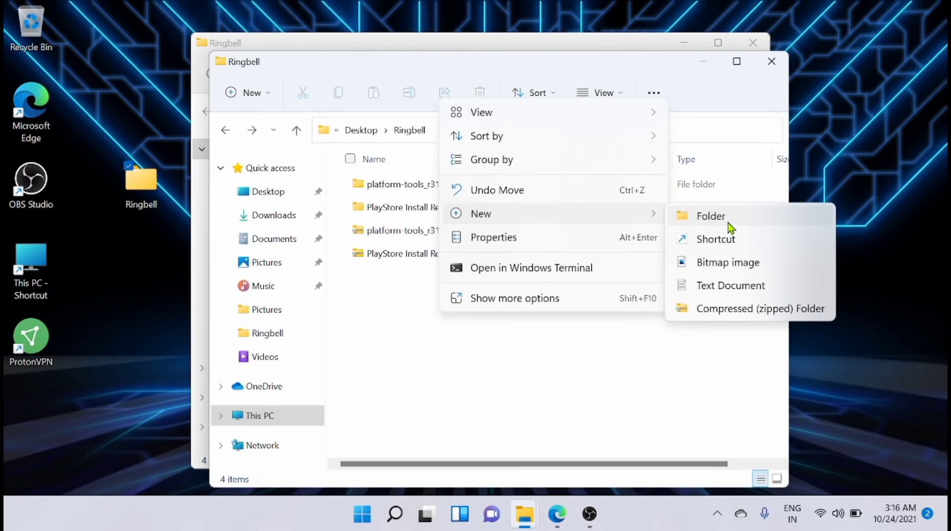
pyautogui.click(727, 224)
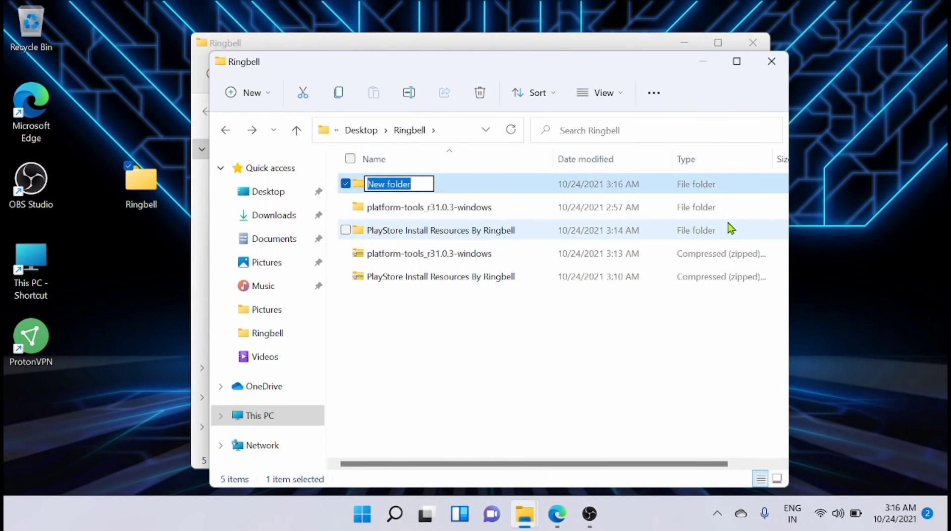
pyautogui.write('All files')
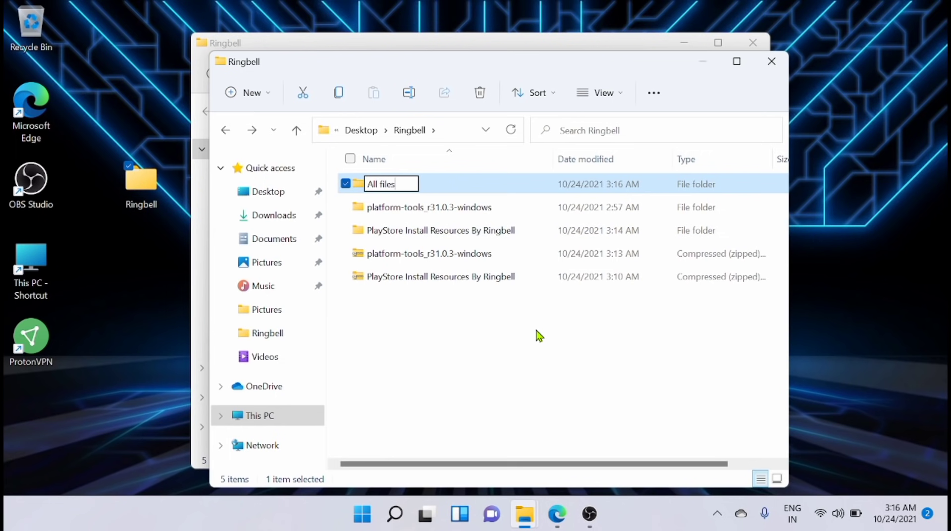
pyautogui.click(537, 333)
# - Copy the PlayStore Install Resources and platform-tools_r31.0.3-windows folders into All files
pyautogui.click(456, 232)
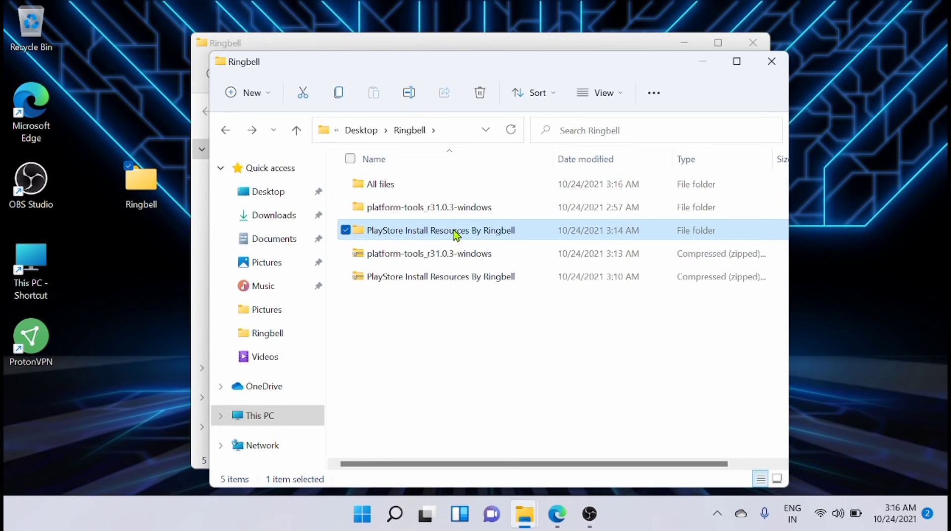
pyautogui.keyDown('ctrl'); pyautogui.click(449, 208); pyautogui.keyUp('ctrl')
pyautogui.hotkey('ctrl', 'c')
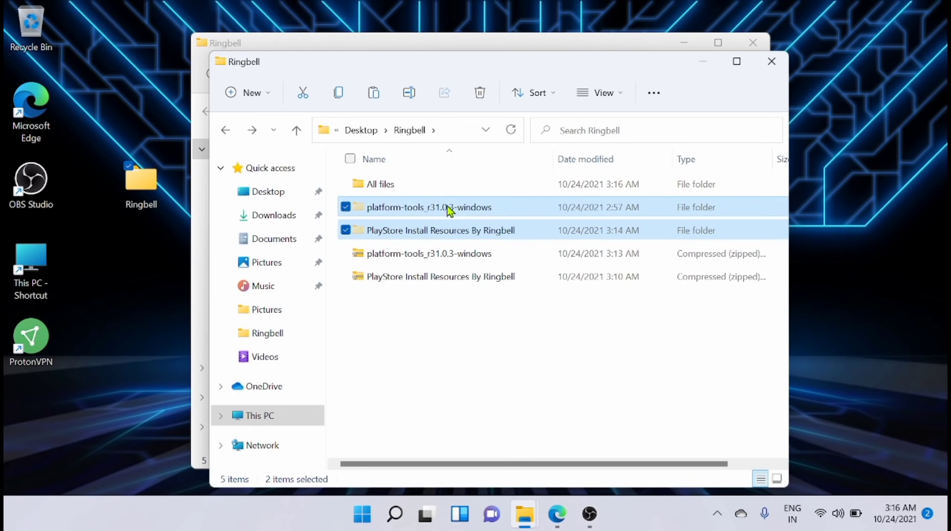
pyautogui.doubleClick(396, 184)
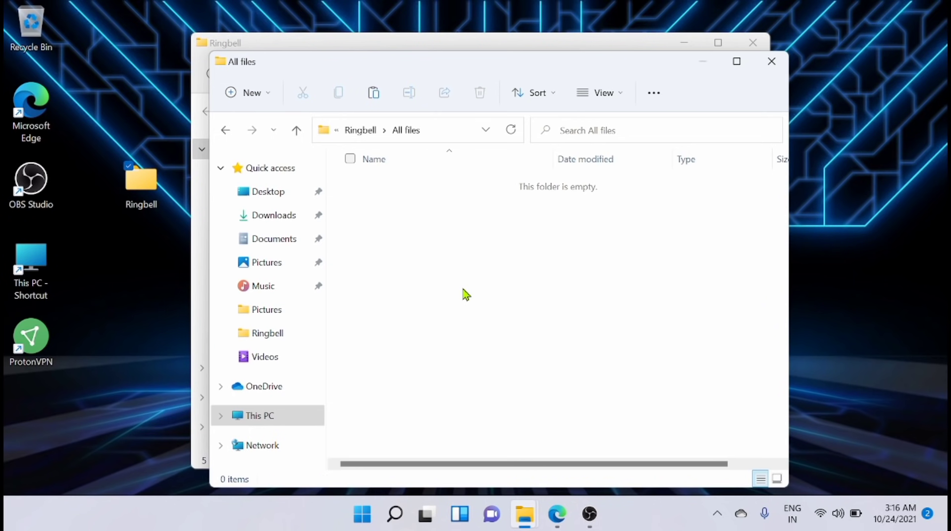
pyautogui.hotkey('ctrl', 'v')
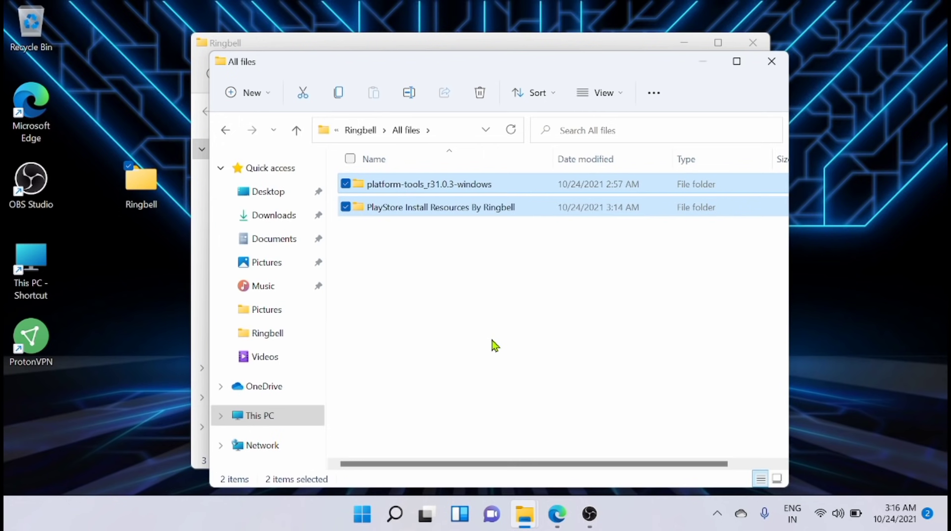
pyautogui.click(535, 337)
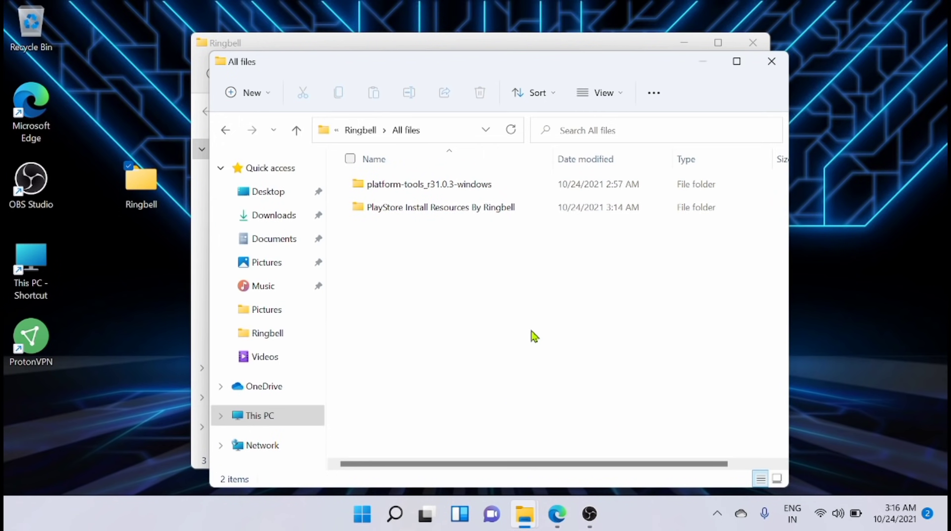
# - Browse into platform-tools and back, then select the PlayStore Install Resources By Ringbell folder
pyautogui.doubleClick(479, 192)
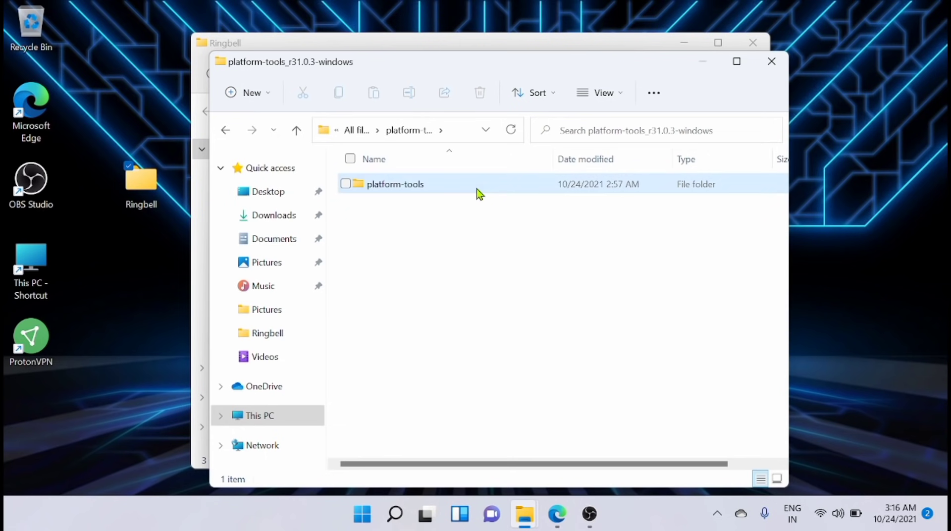
pyautogui.doubleClick(479, 192)
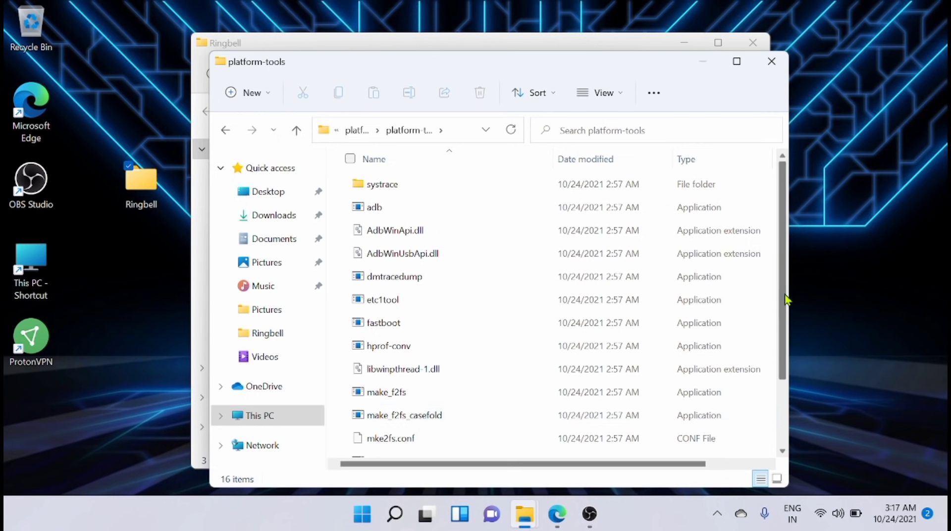
pyautogui.click(226, 132)
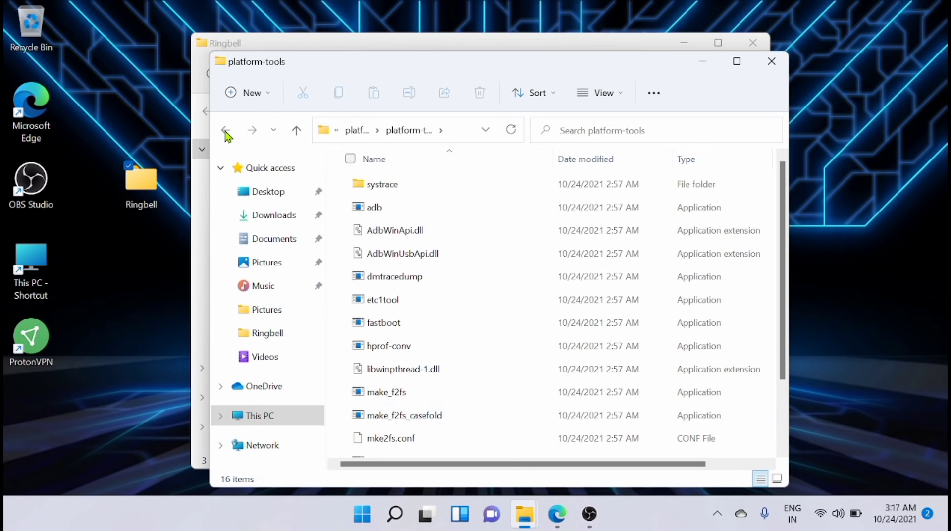
pyautogui.click(229, 131)
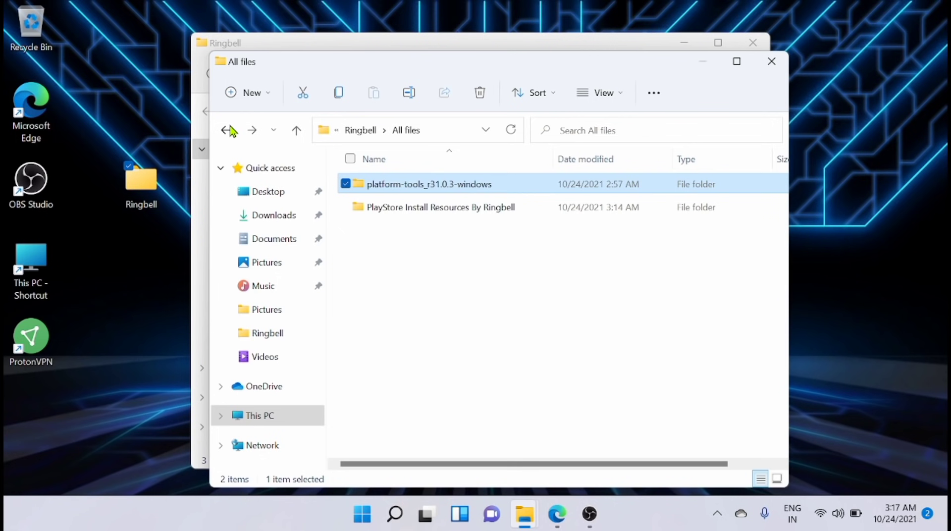
pyautogui.click(419, 219)
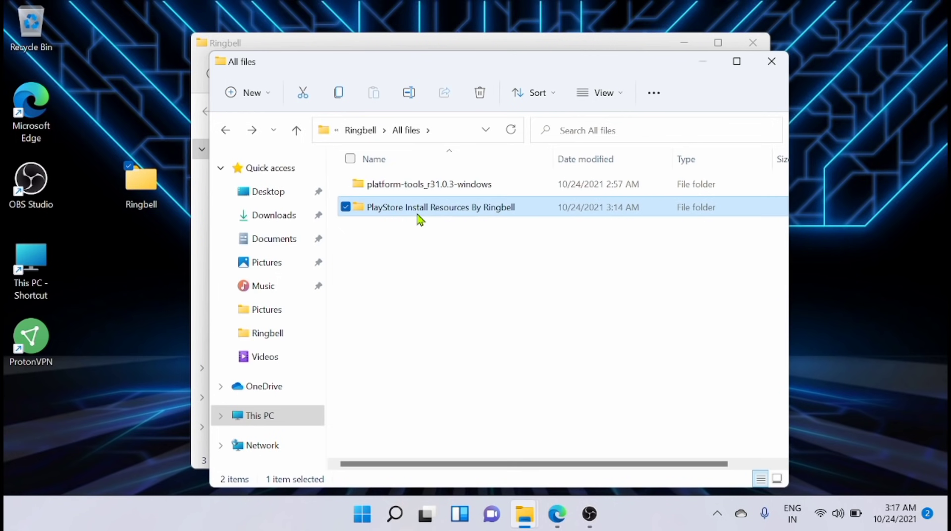
# - Open PlayStore Install Resources By Ringbell and extract the Kernel archive, closing its window
pyautogui.doubleClick(419, 219)
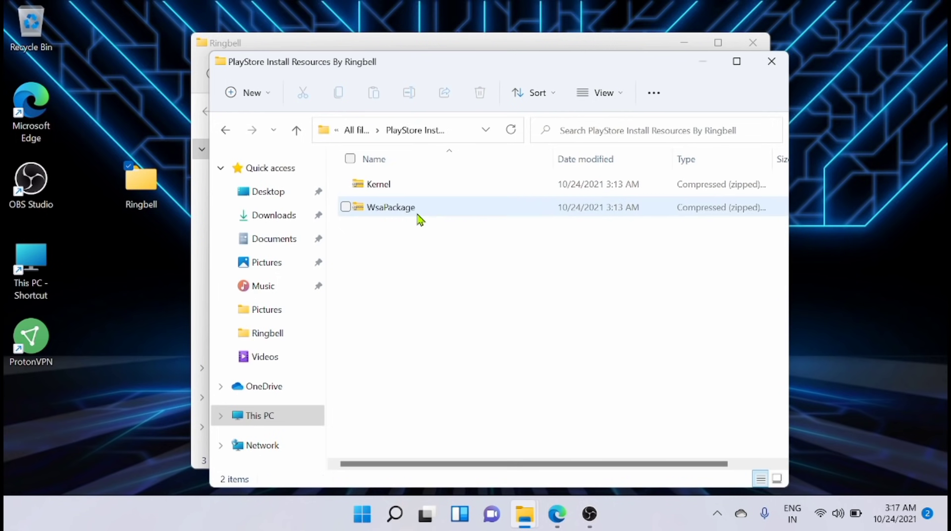
pyautogui.rightClick(367, 186)
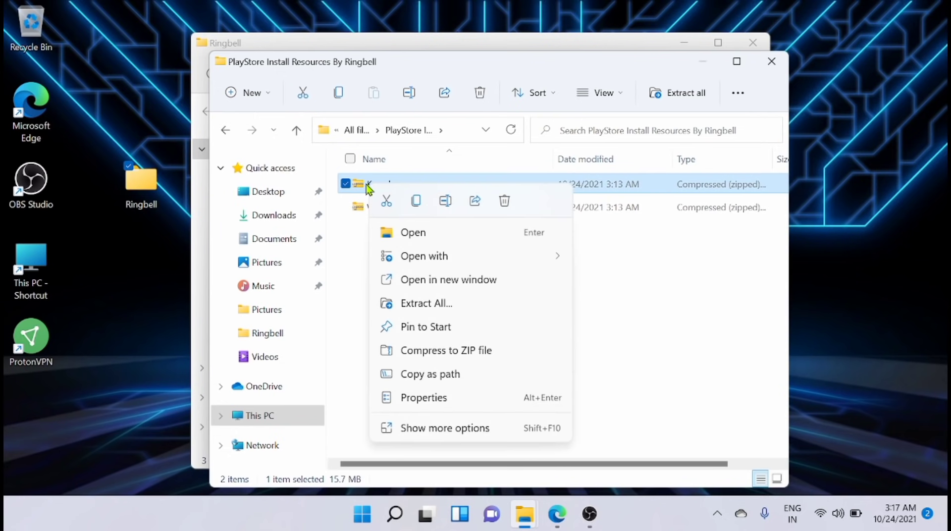
pyautogui.click(430, 304)
pyautogui.click(604, 413)
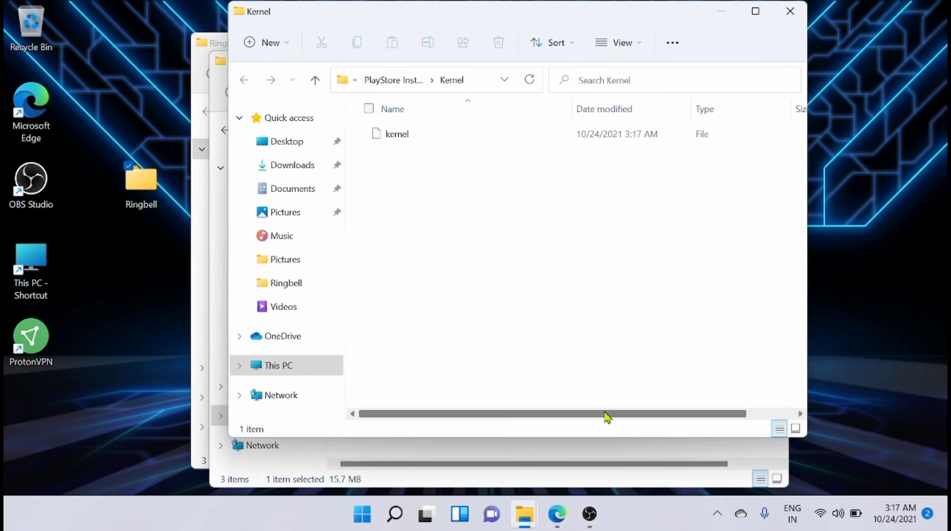
pyautogui.click(790, 11)
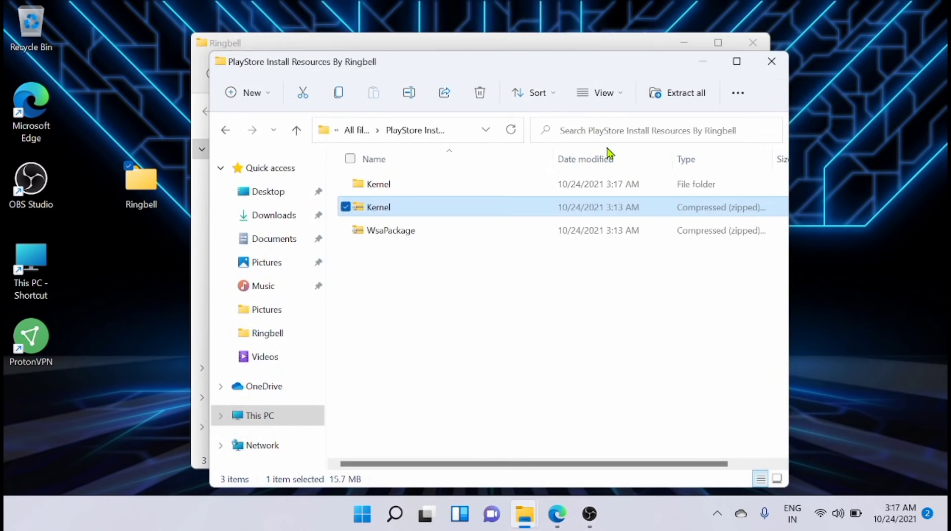
# - Extract the WsaPackage archive and close the extracted window
pyautogui.rightClick(408, 233)
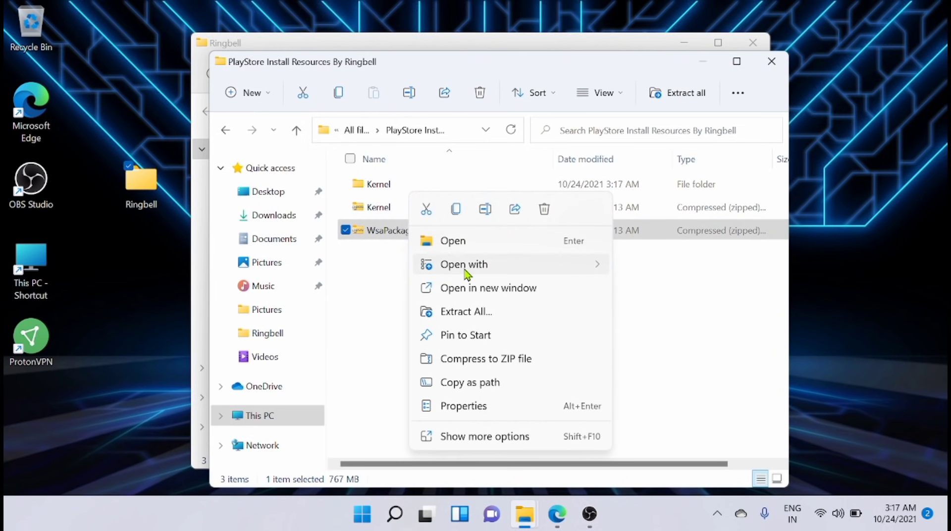
pyautogui.moveTo(510, 271)
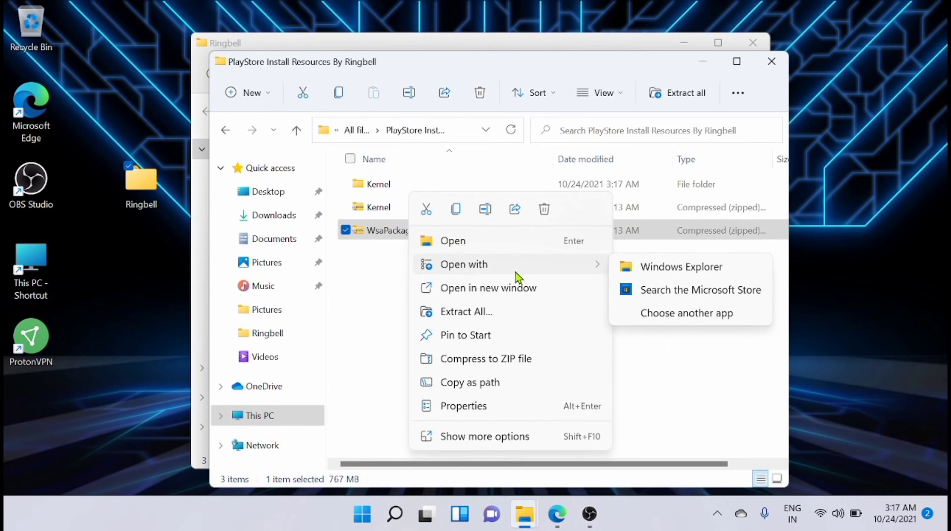
pyautogui.click(495, 312)
pyautogui.click(600, 409)
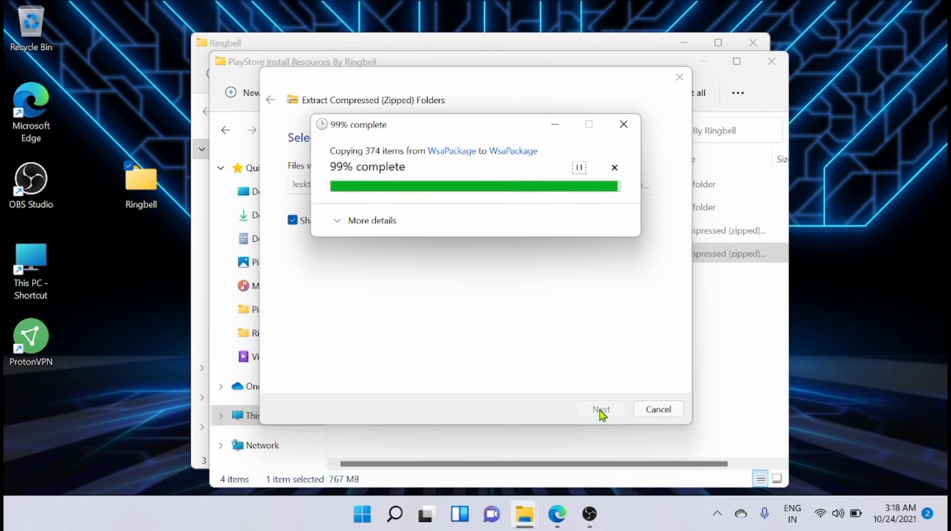
pyautogui.hotkey('alt', 'F4')
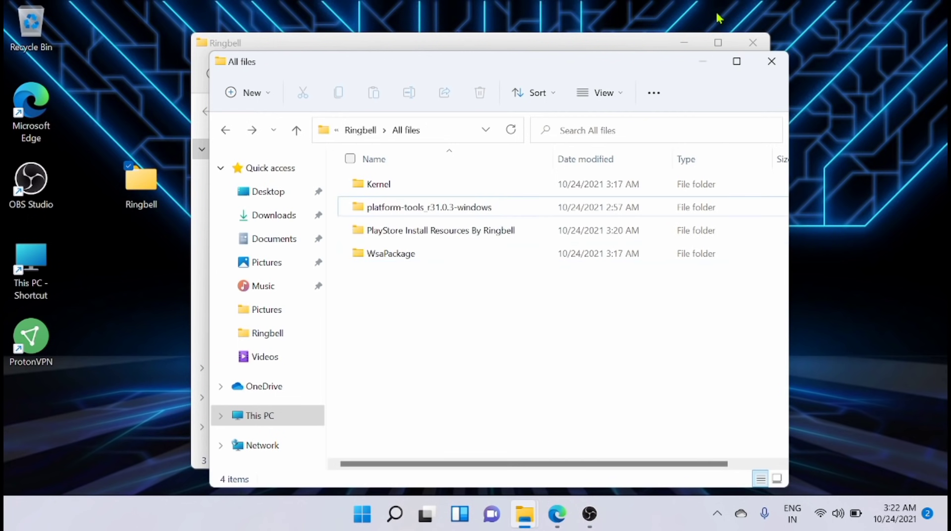
# - Copy the kernel file from Kernel and overwrite the existing kernel in WsaPackage's Tools folder
pyautogui.doubleClick(433, 179)
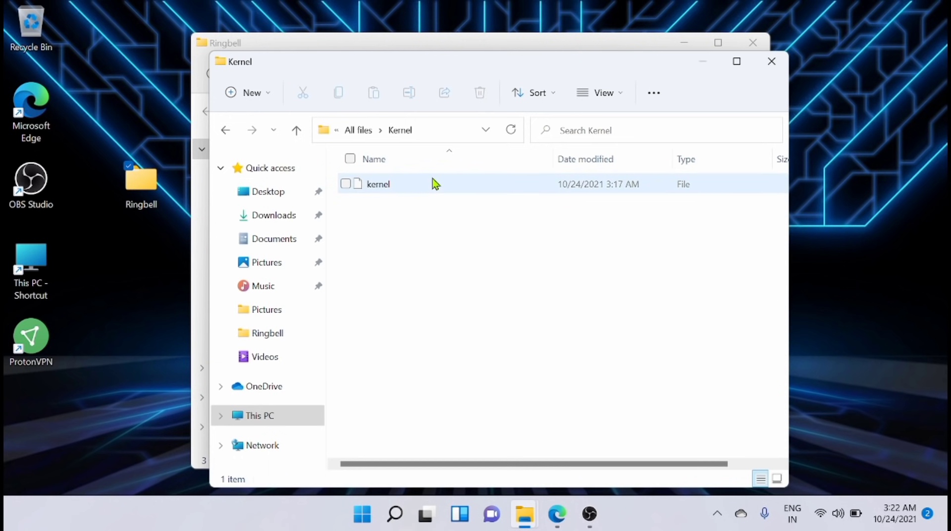
pyautogui.click(405, 188)
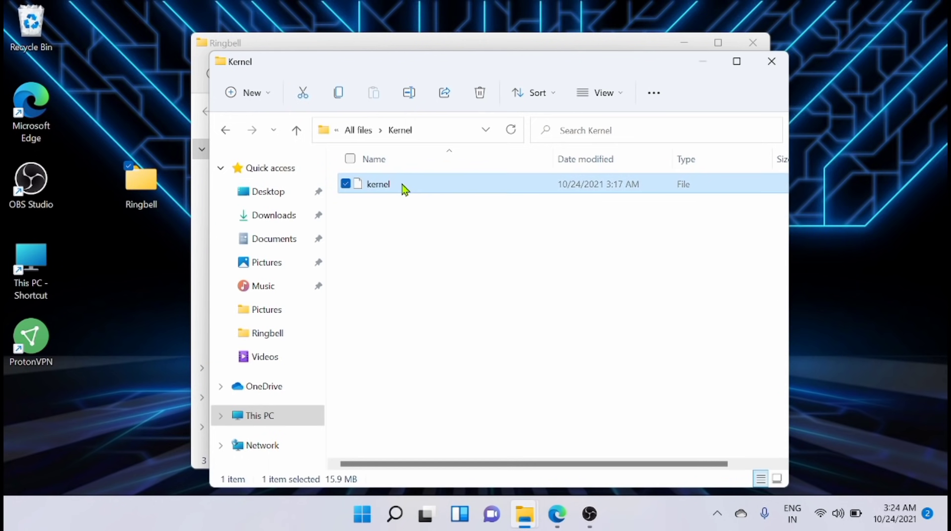
pyautogui.hotkey('ctrl', 'c')
pyautogui.click(226, 131)
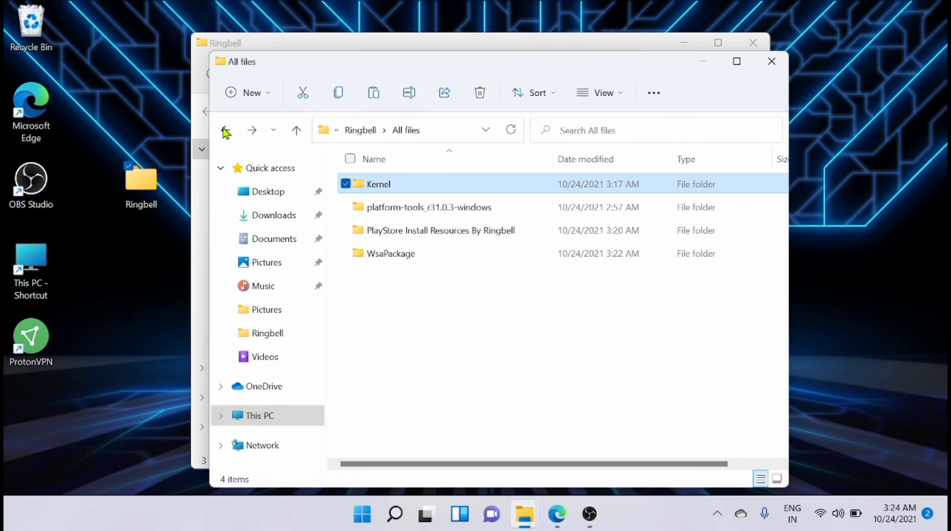
pyautogui.doubleClick(380, 254)
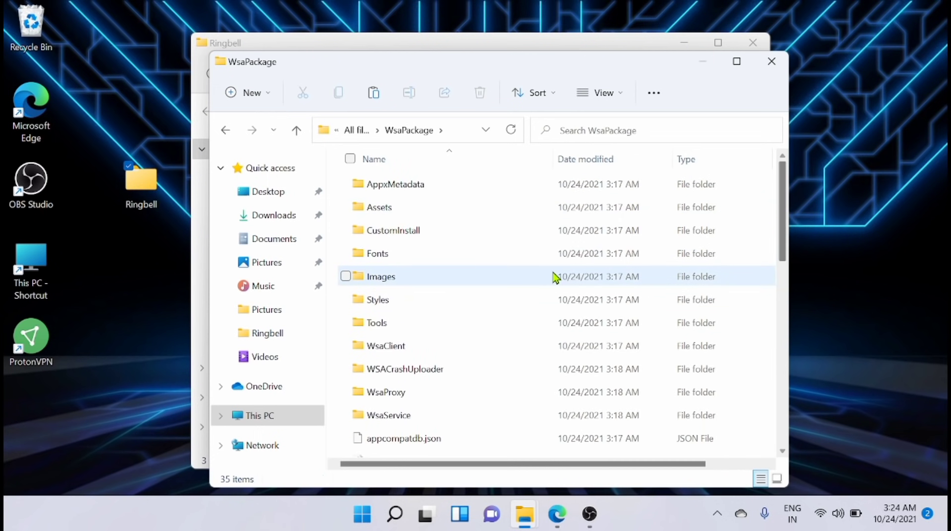
pyautogui.doubleClick(401, 323)
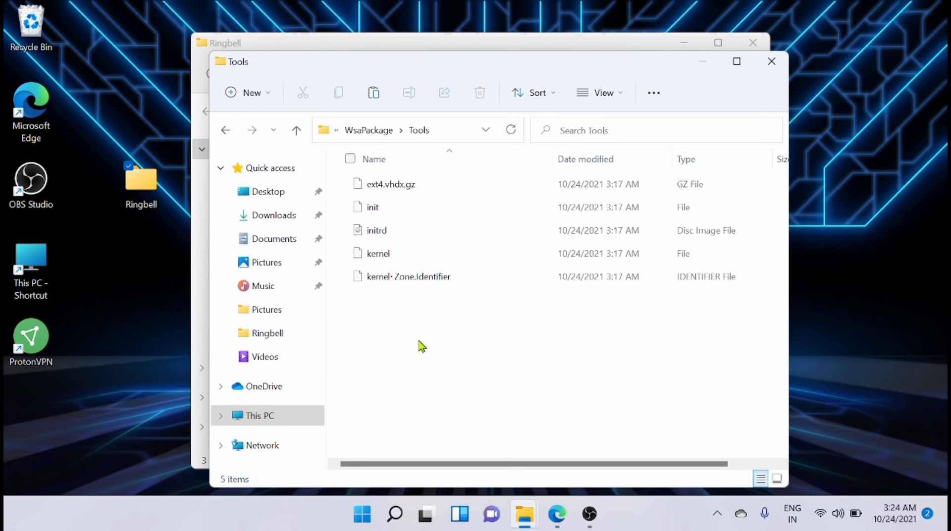
pyautogui.hotkey('ctrl', 'v')
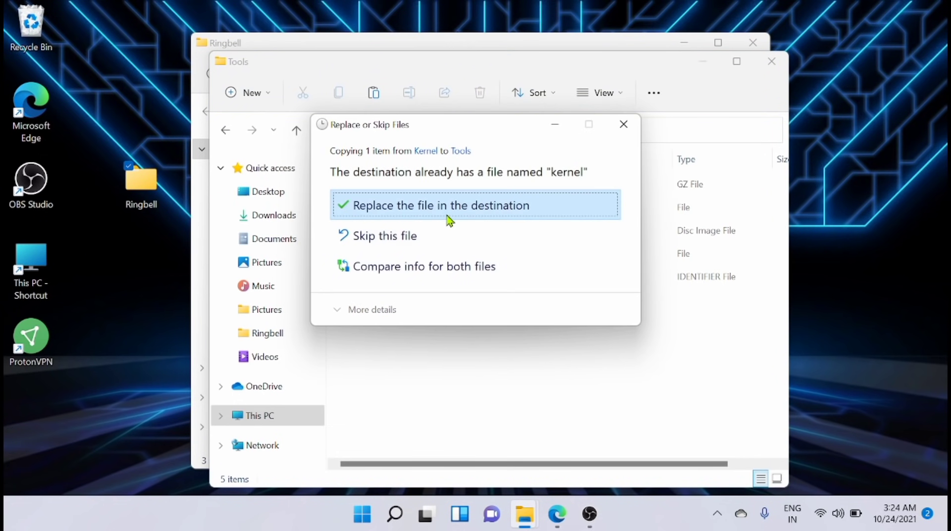
pyautogui.click(448, 218)
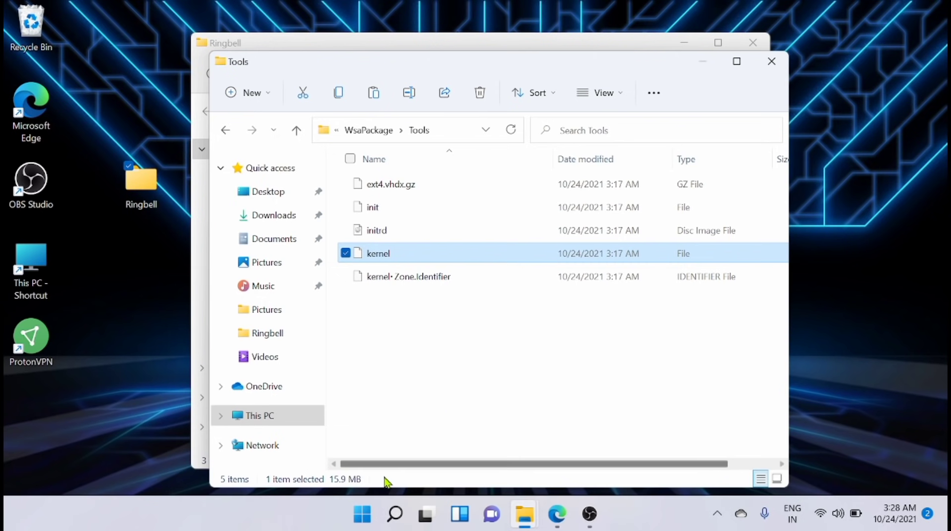
# - Turn on Developer Mode under Settings > Privacy & security > For developers, confirming with Yes
pyautogui.click(362, 515)
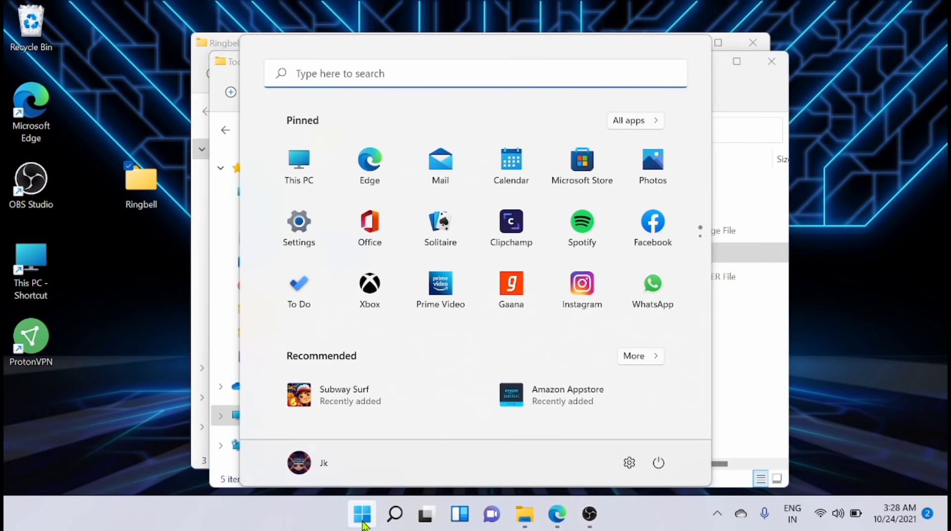
pyautogui.click(300, 224)
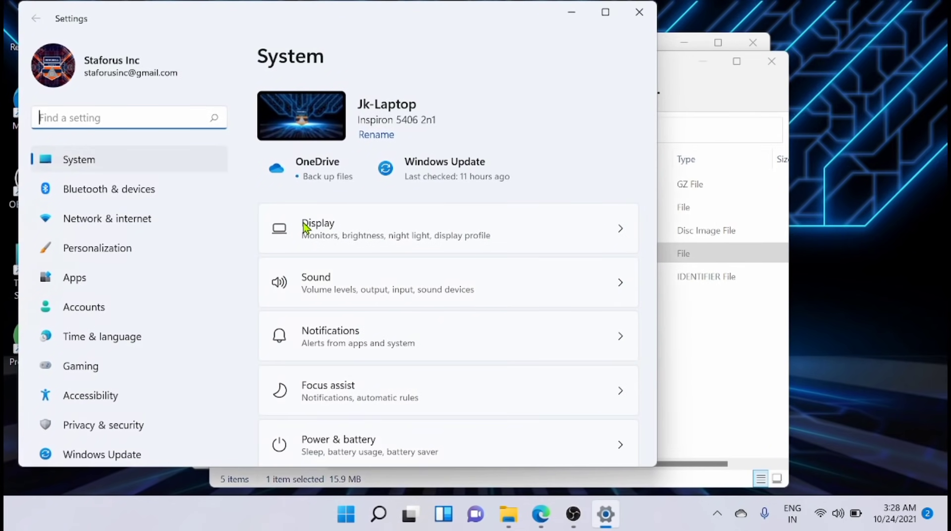
pyautogui.click(142, 425)
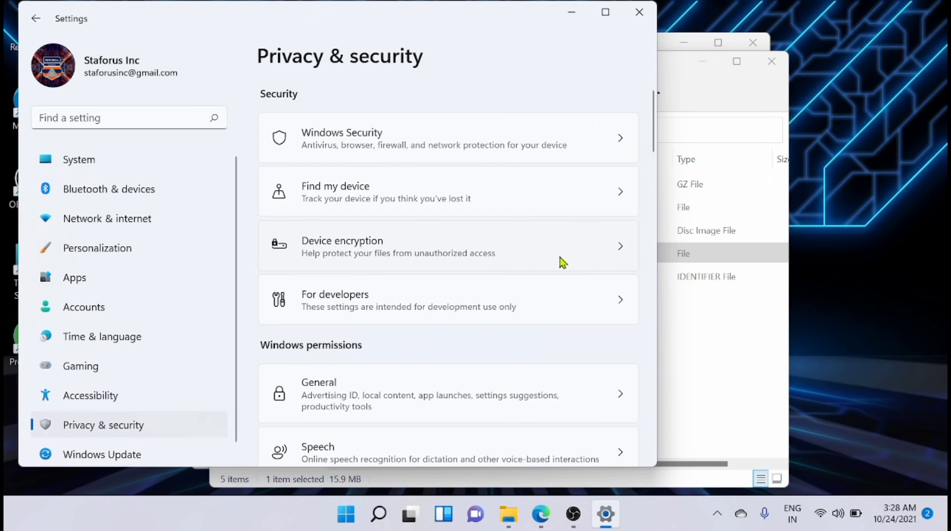
pyautogui.click(497, 306)
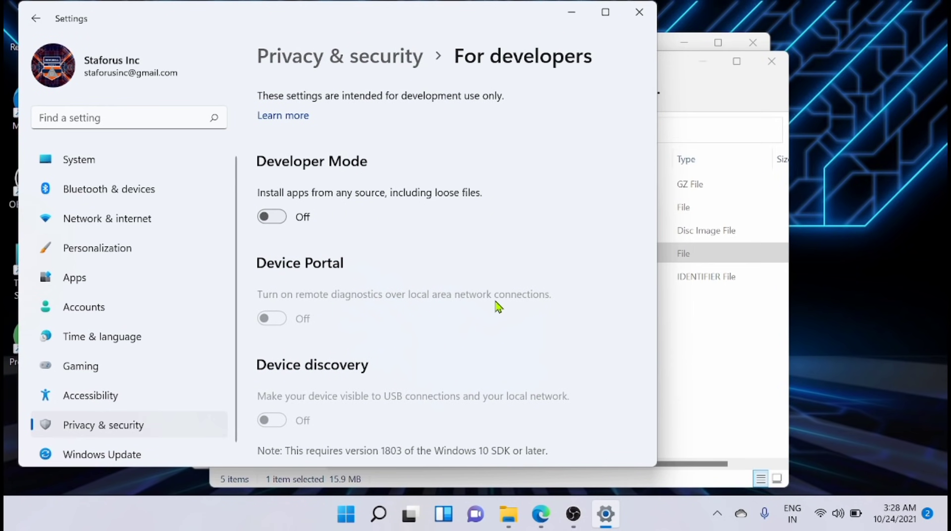
pyautogui.click(281, 220)
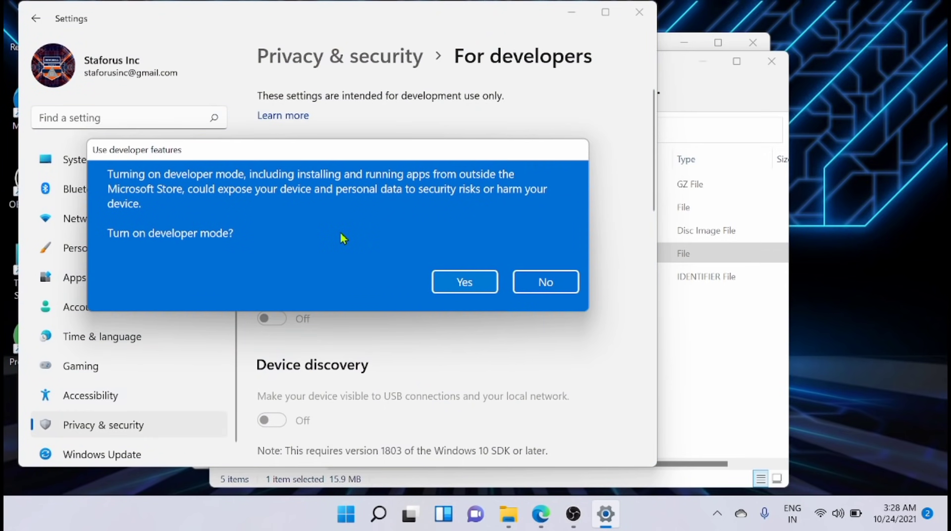
pyautogui.click(471, 289)
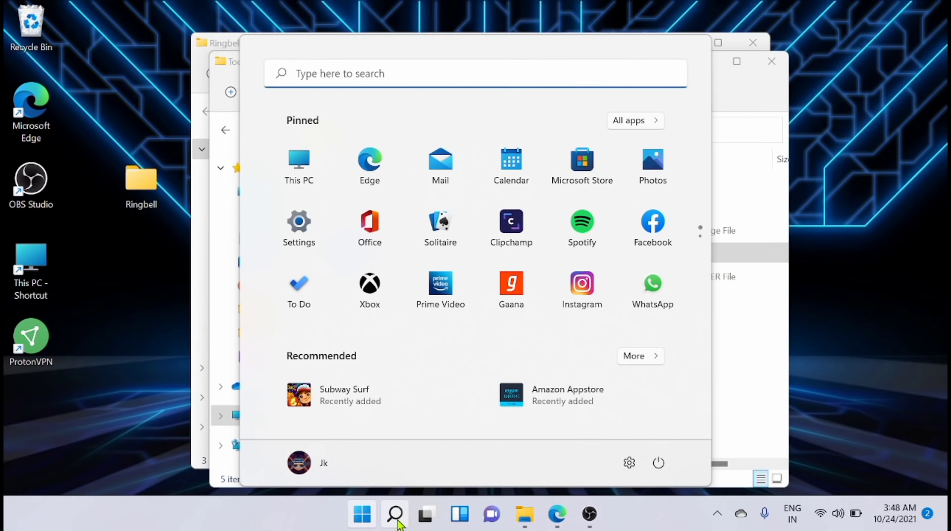
pyautogui.click(398, 520)
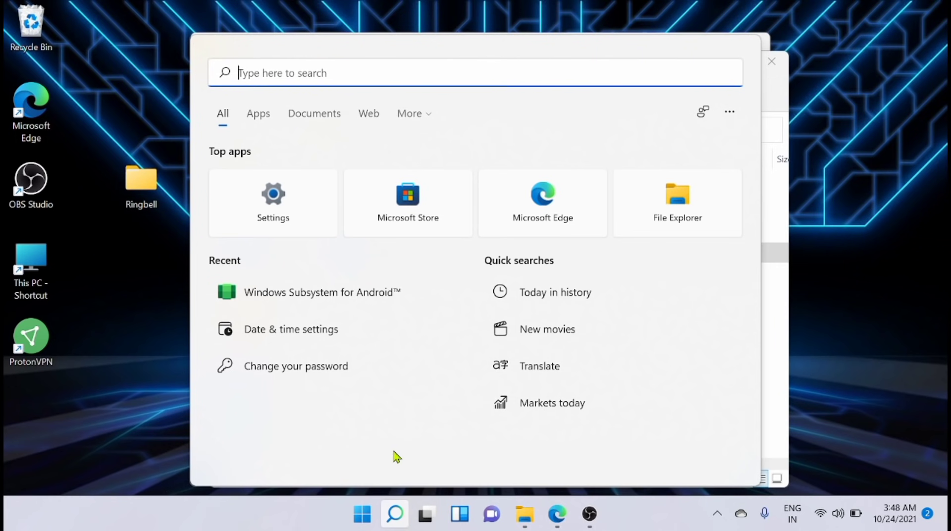
# - Uninstall Windows Subsystem for Android from the search panel's Recent list
pyautogui.rightClick(352, 301)
pyautogui.click(421, 429)
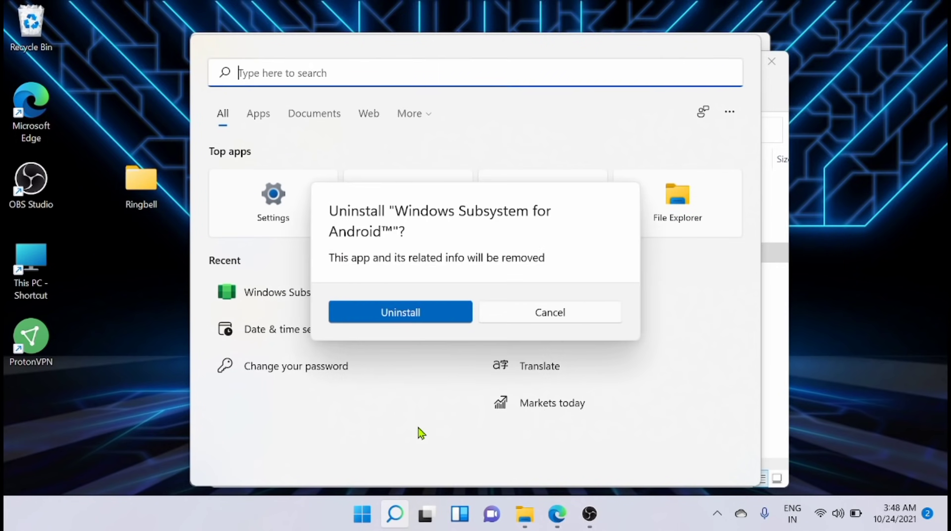
pyautogui.click(407, 320)
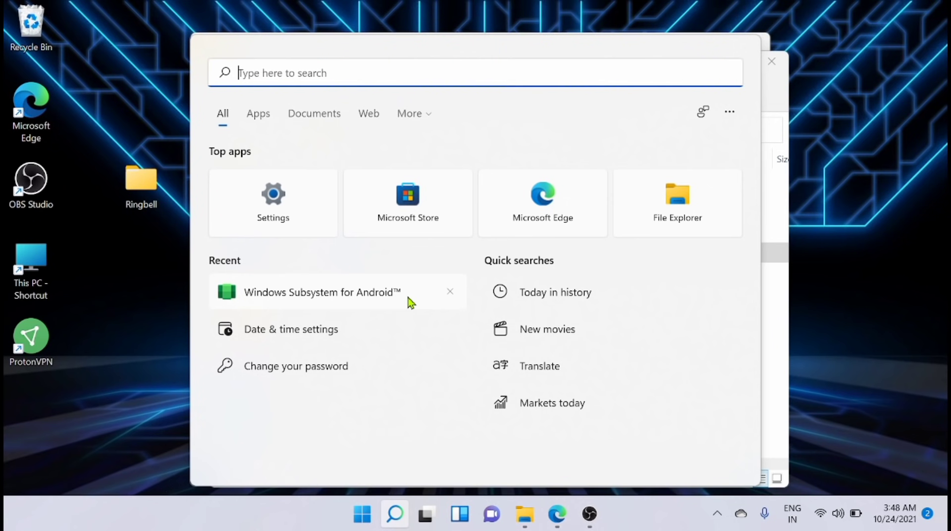
pyautogui.rightClick(411, 302)
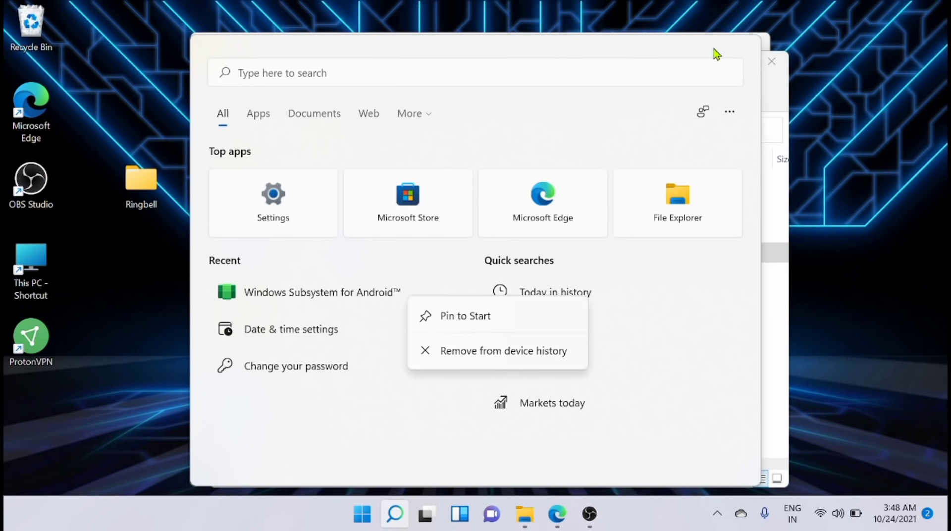
pyautogui.click(832, 105)
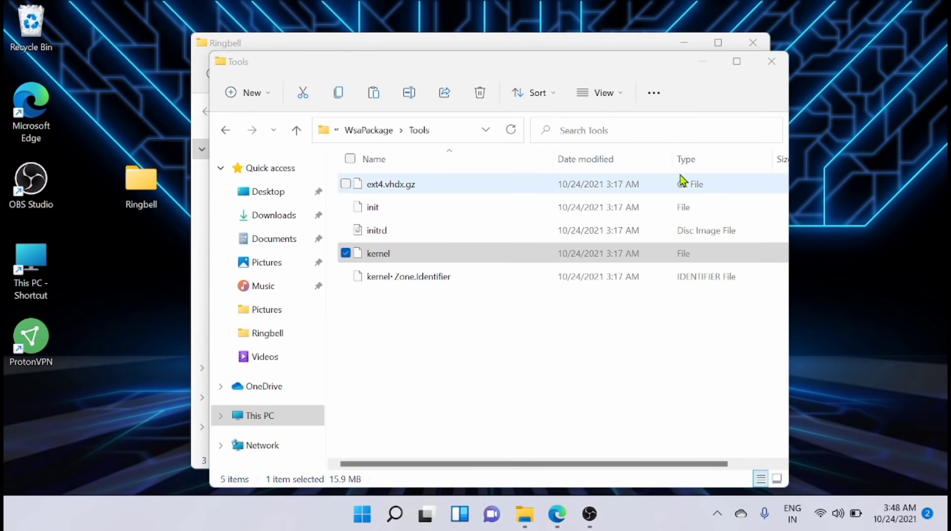
# - Search 'windows po' and run Windows PowerShell as administrator, approving the UAC prompt
pyautogui.click(401, 516)
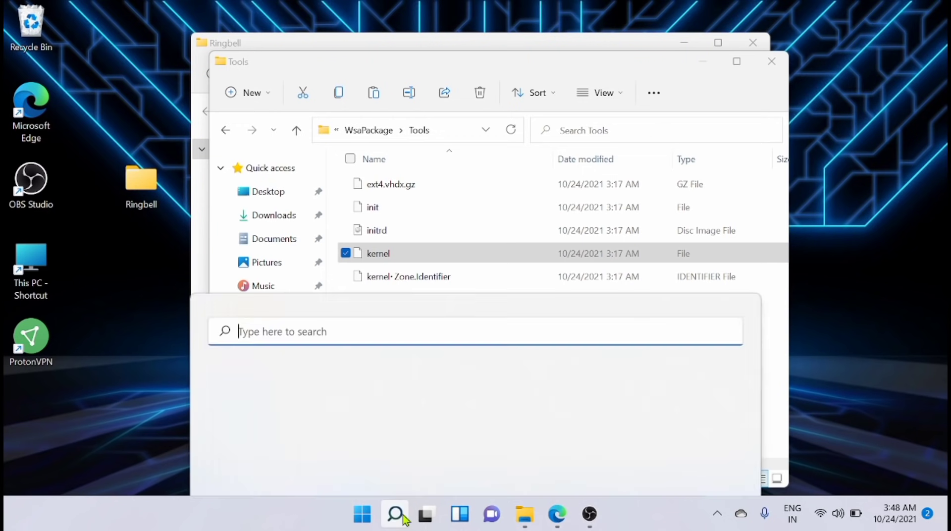
pyautogui.click(402, 516)
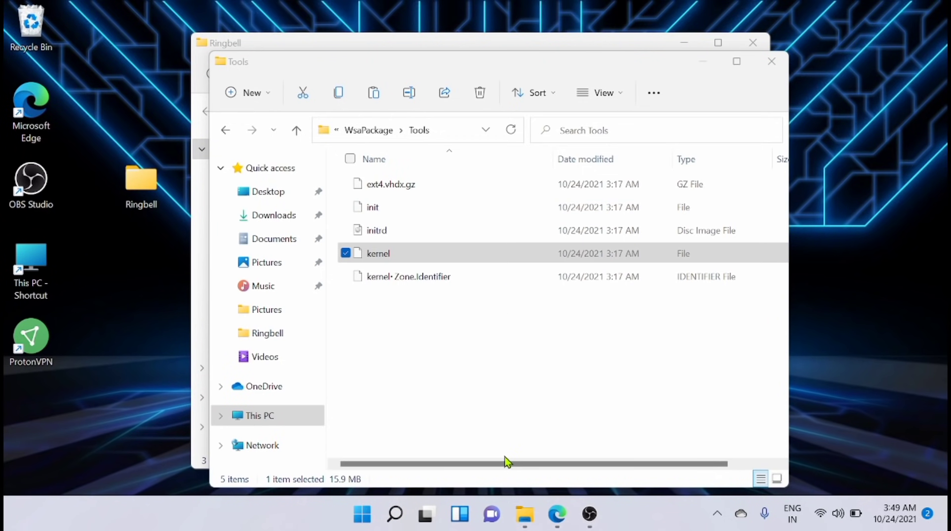
pyautogui.click(400, 516)
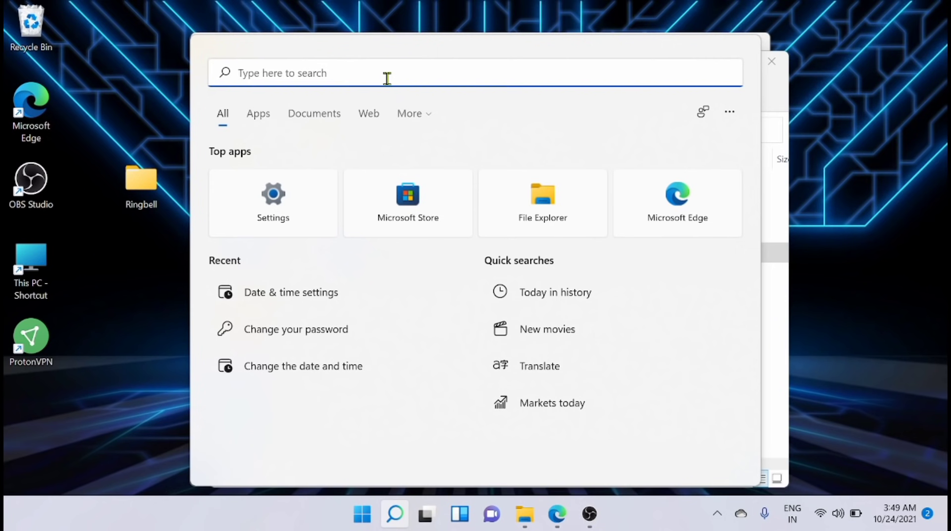
pyautogui.write('windows po')
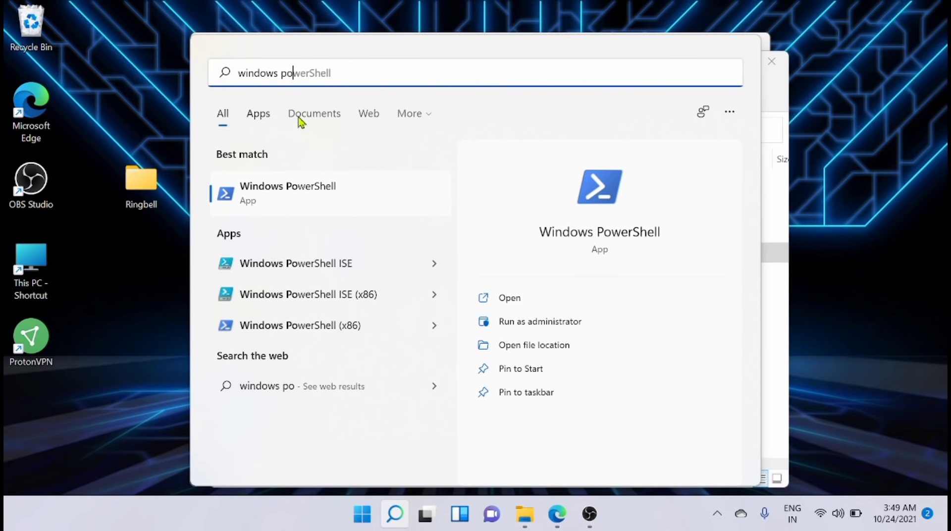
pyautogui.click(509, 329)
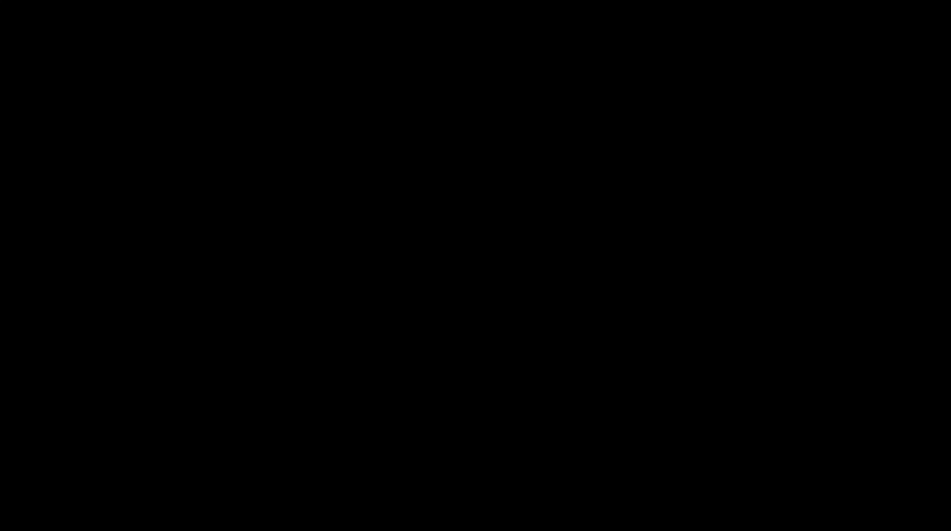
pyautogui.click(435, 366)
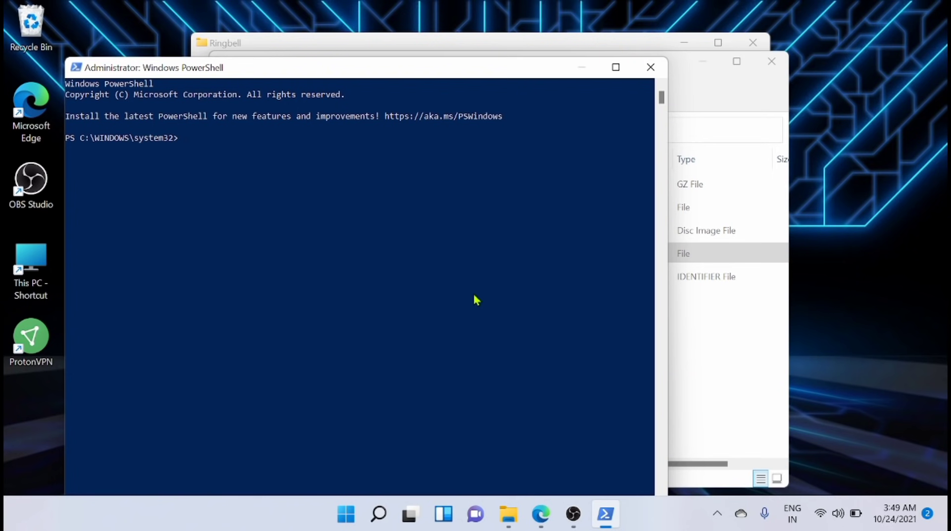
# - Open Ringbell > All files > WsaPackage, select its full path, and return to PowerShell
pyautogui.moveTo(401, 75); pyautogui.dragTo(556, 102)
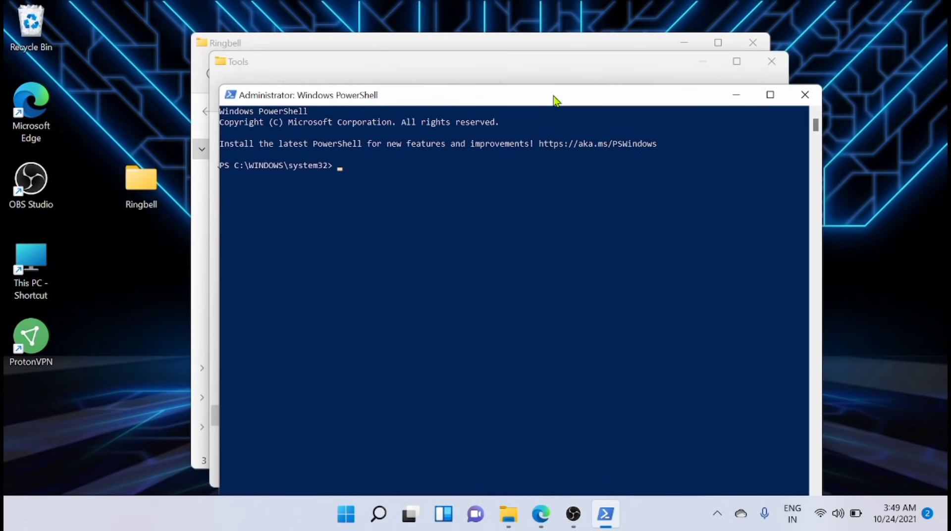
pyautogui.doubleClick(147, 186)
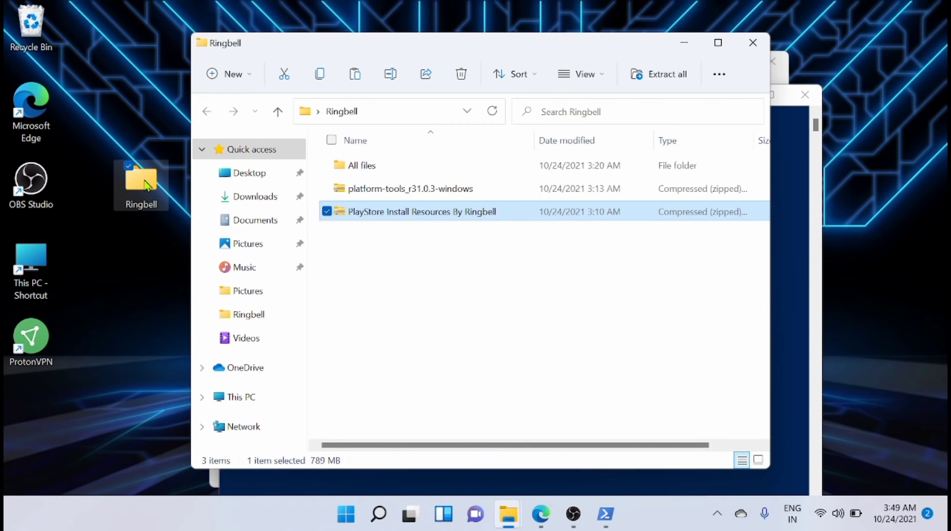
pyautogui.doubleClick(368, 165)
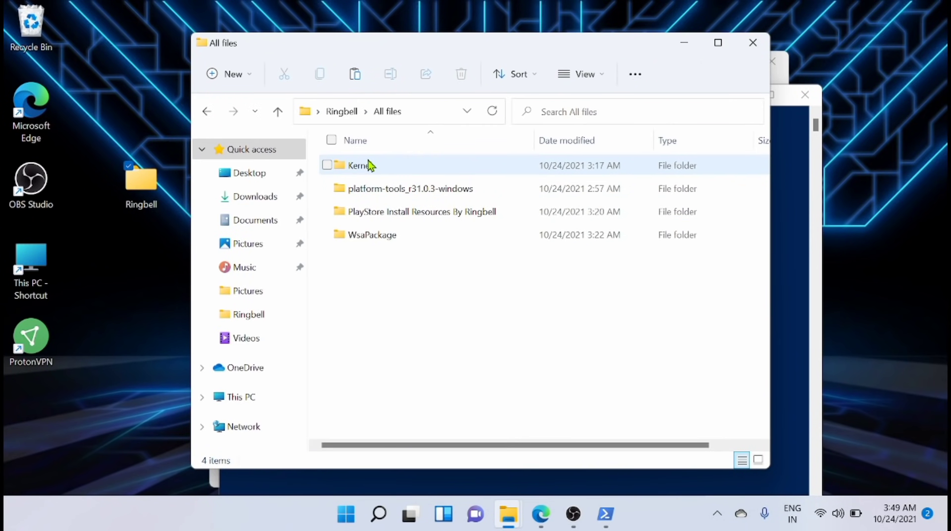
pyautogui.doubleClick(385, 237)
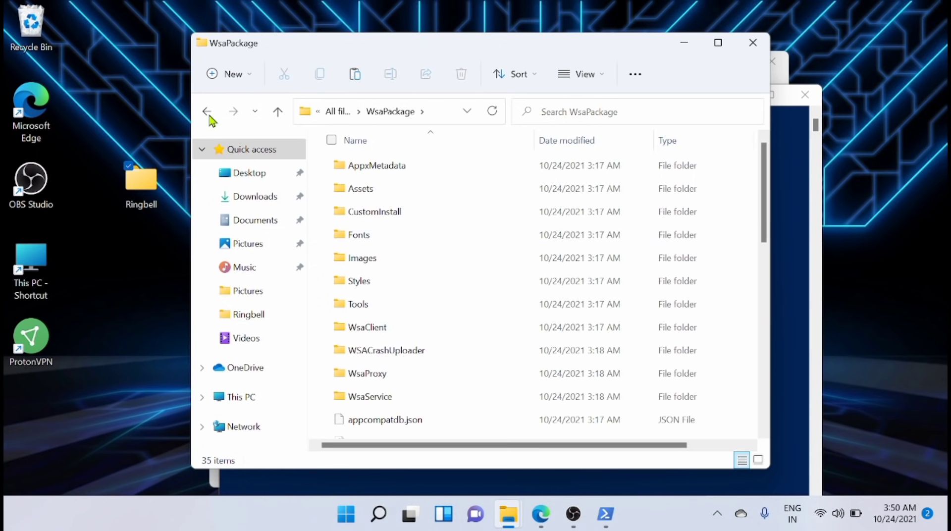
pyautogui.click(445, 114)
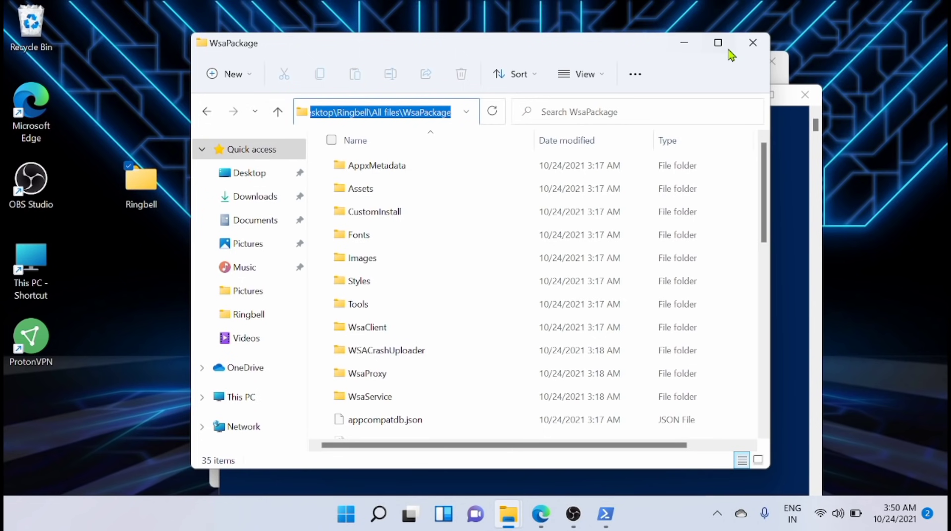
pyautogui.click(787, 154)
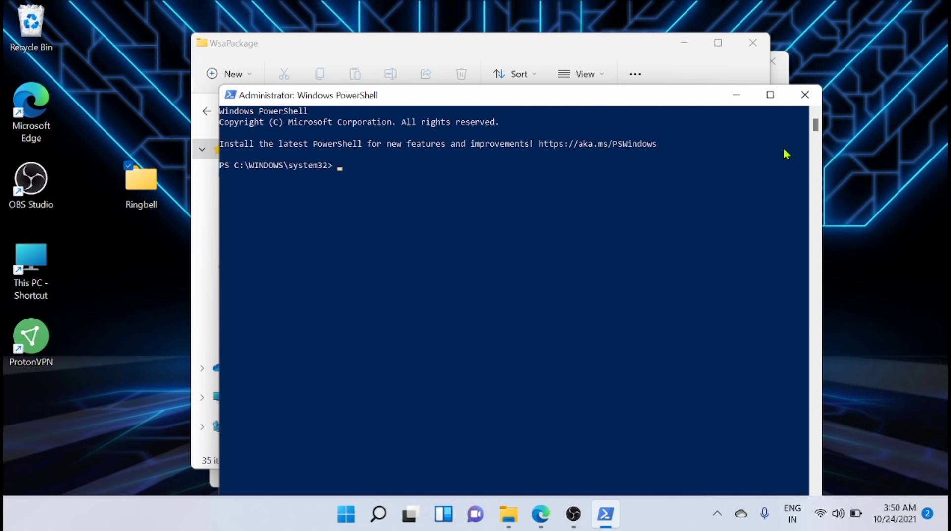
# - Change PowerShell's directory to the pasted, quoted WsaPackage folder path
pyautogui.write('cd C:\\Us')
pyautogui.press('BackSpace')
pyautogui.press('BackSpace')
pyautogui.press('BackSpace')
pyautogui.press('BackSpace')
pyautogui.press('BackSpace')
pyautogui.write('"')
pyautogui.write('C:\\Users\\Jk\\Desktop\\Ringbell\\All files\\WsaPackage')
pyautogui.write('"')
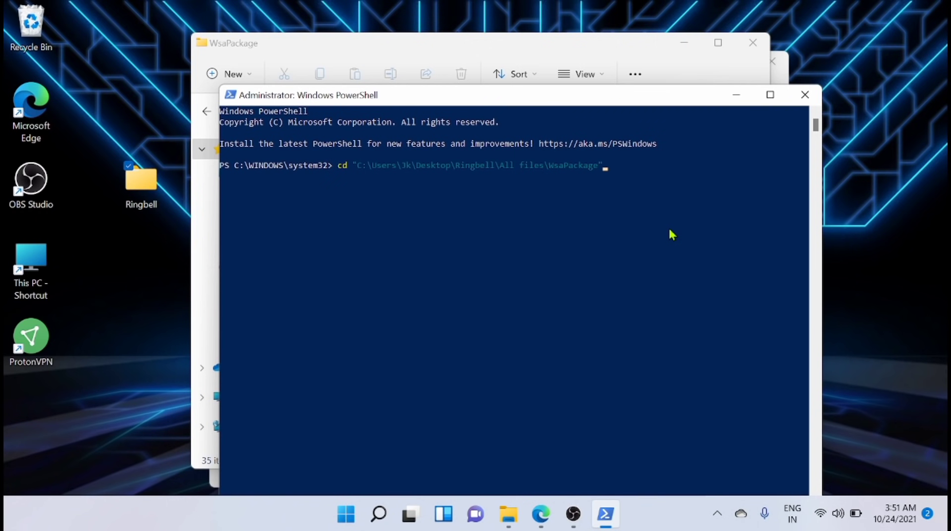
pyautogui.press('Return')
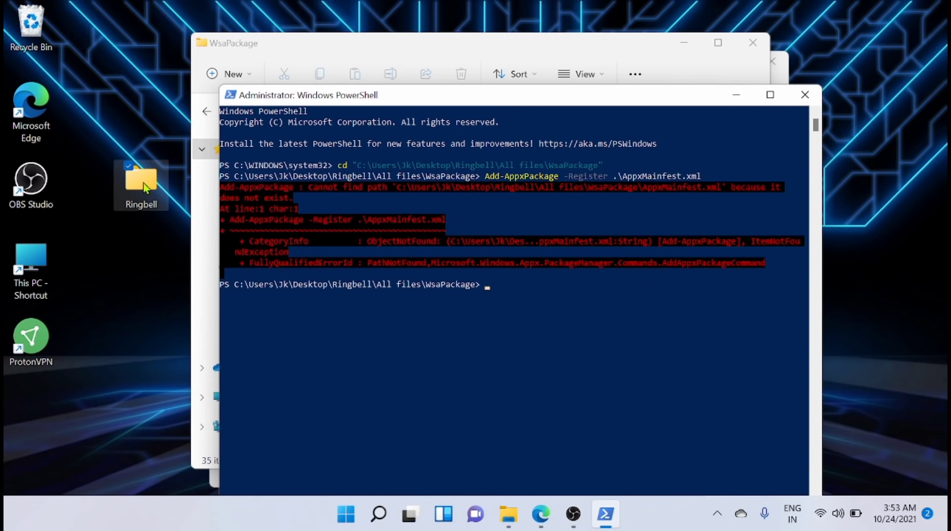
# - Rerun Add-AppxPackage -Register .\AppxManifest.xml with the file name corrected
pyautogui.press('Up')
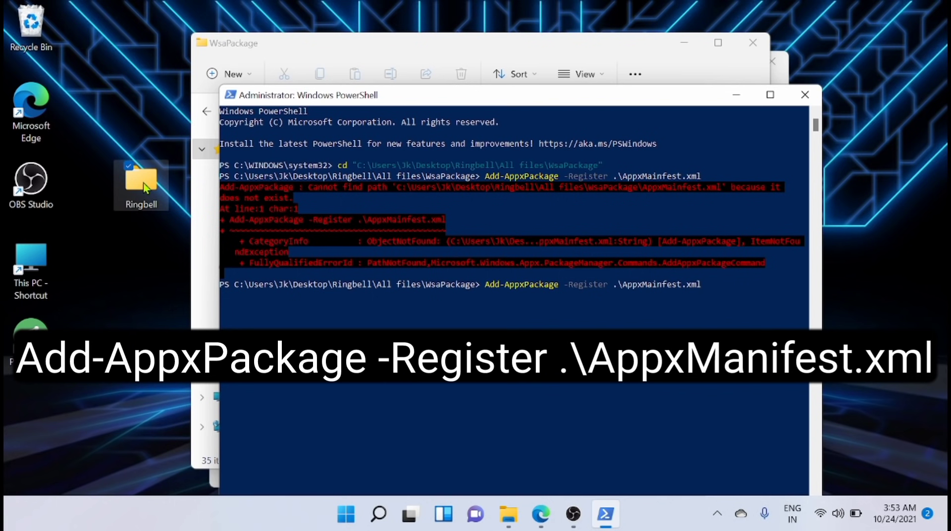
pyautogui.press('BackSpace')
pyautogui.press('BackSpace')
pyautogui.press('BackSpace')
pyautogui.press('BackSpace')
pyautogui.press('BackSpace')
pyautogui.press('BackSpace')
pyautogui.press('BackSpace')
pyautogui.press('BackSpace')
pyautogui.press('BackSpace')
pyautogui.write('ni')
pyautogui.write('gest')
pyautogui.press('BackSpace')
pyautogui.press('BackSpace')
pyautogui.press('BackSpace')
pyautogui.press('BackSpace')
pyautogui.write('fest.xml')
pyautogui.press('Return')
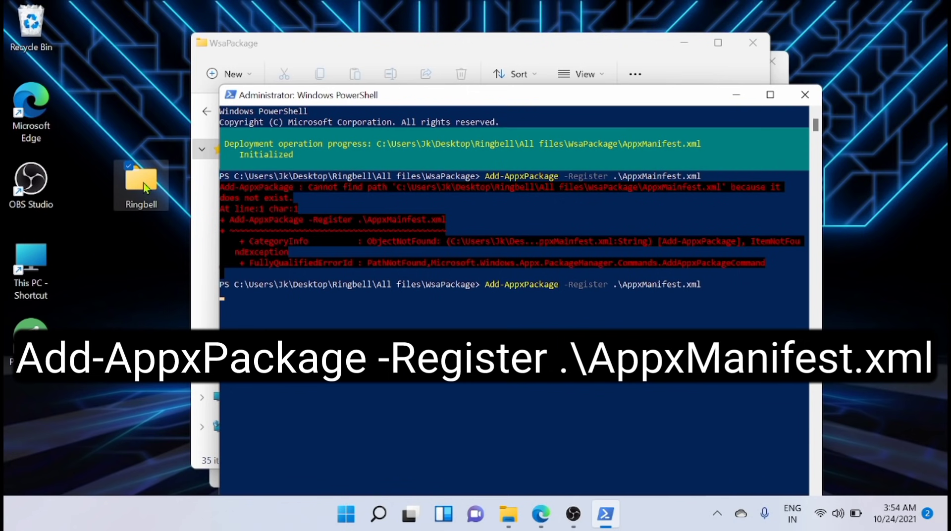
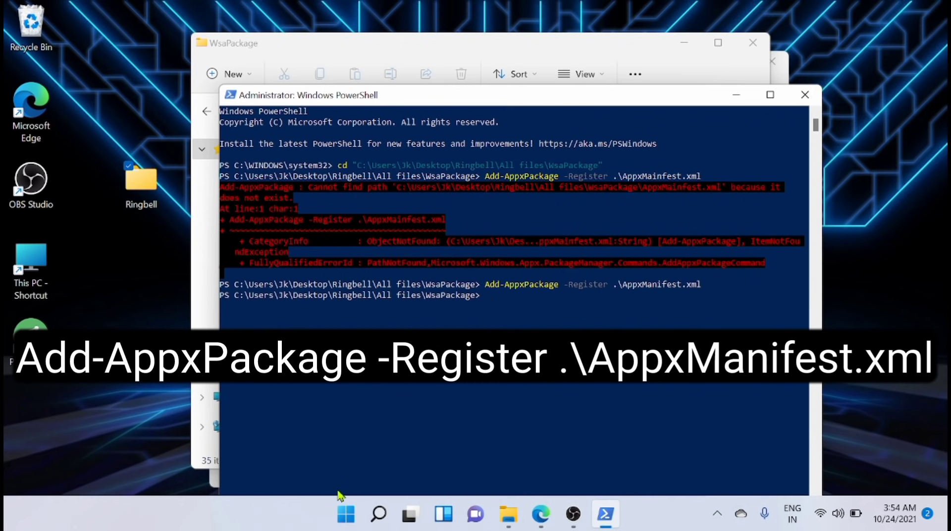
# - Close the PowerShell window and launch Windows Subsystem for Android from Start search
pyautogui.click(376, 514)
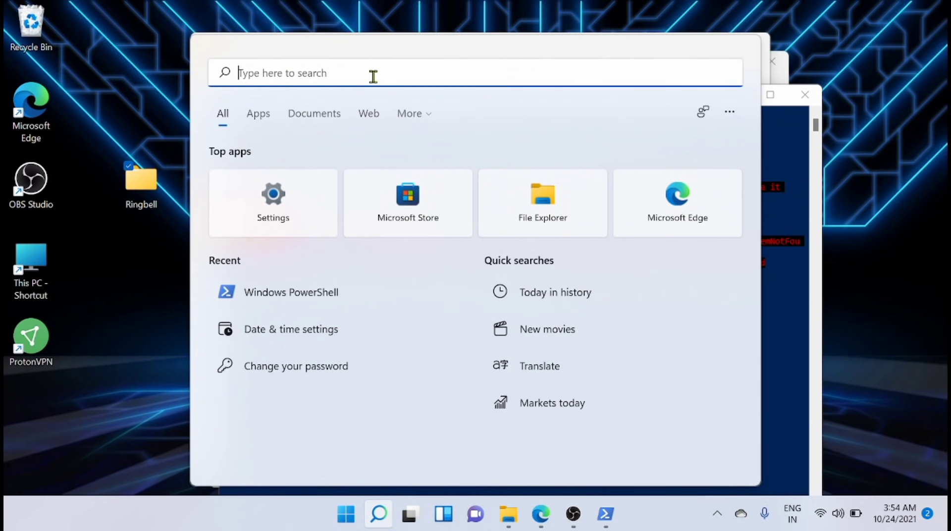
pyautogui.write('window')
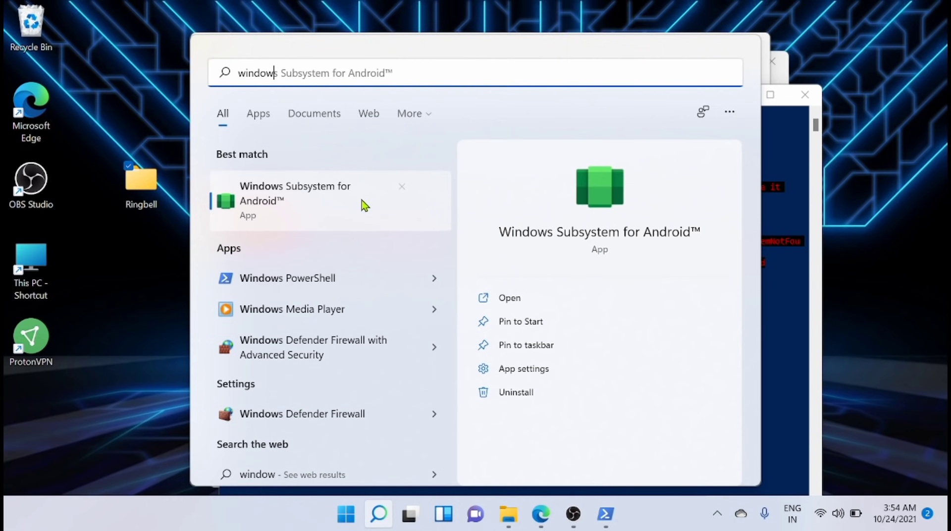
pyautogui.click(781, 96)
pyautogui.click(778, 94)
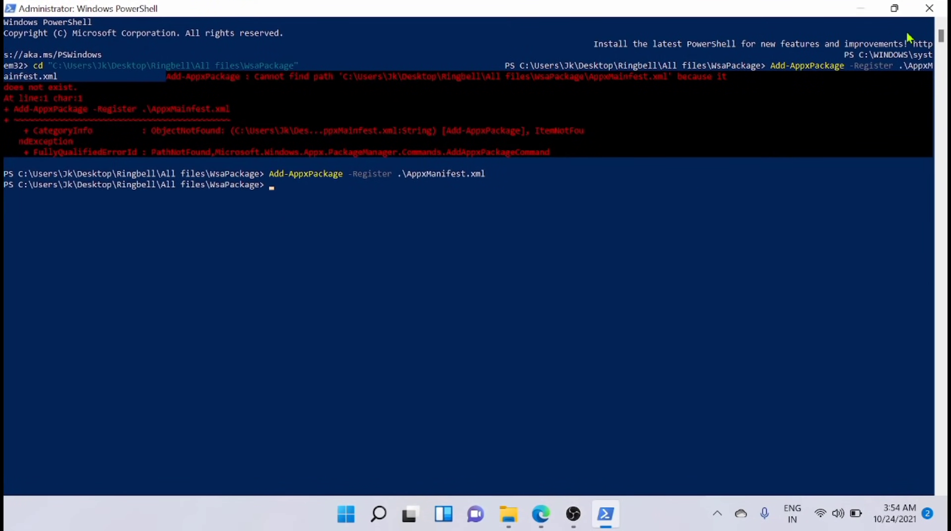
pyautogui.click(929, 8)
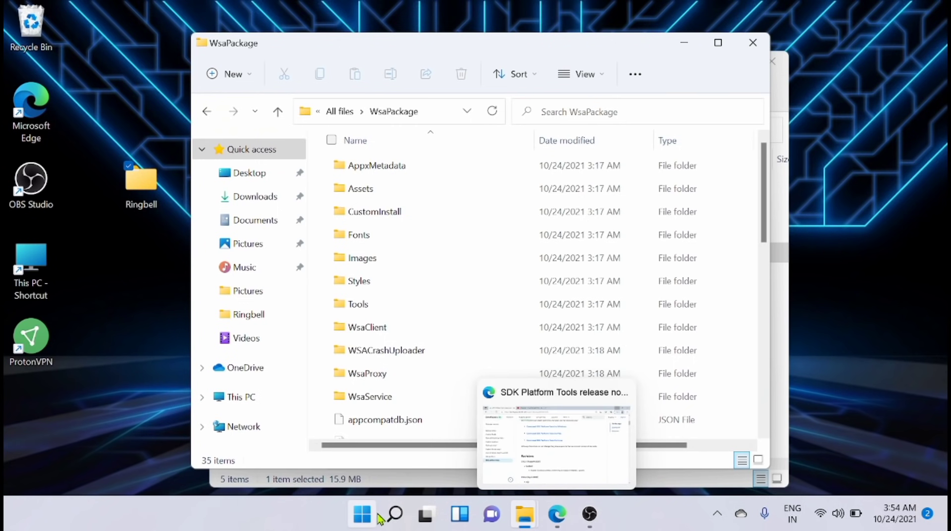
pyautogui.click(395, 515)
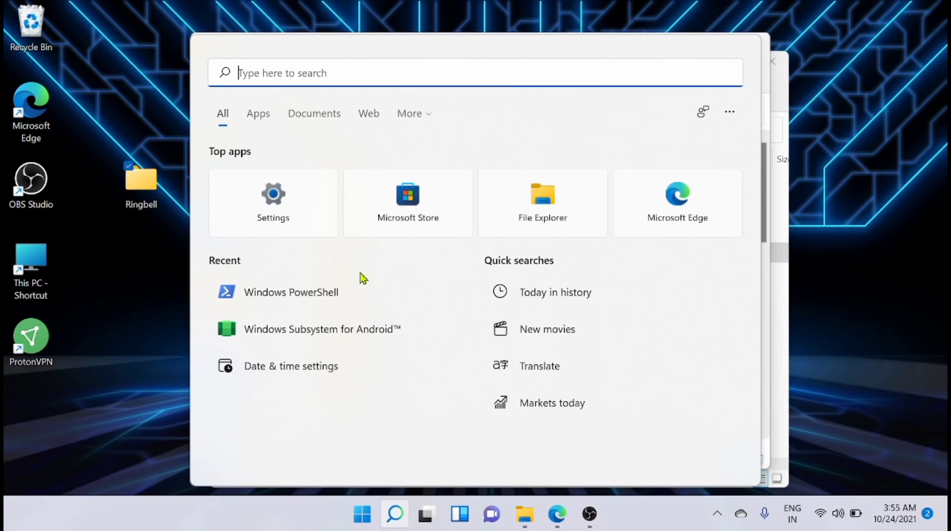
pyautogui.click(366, 331)
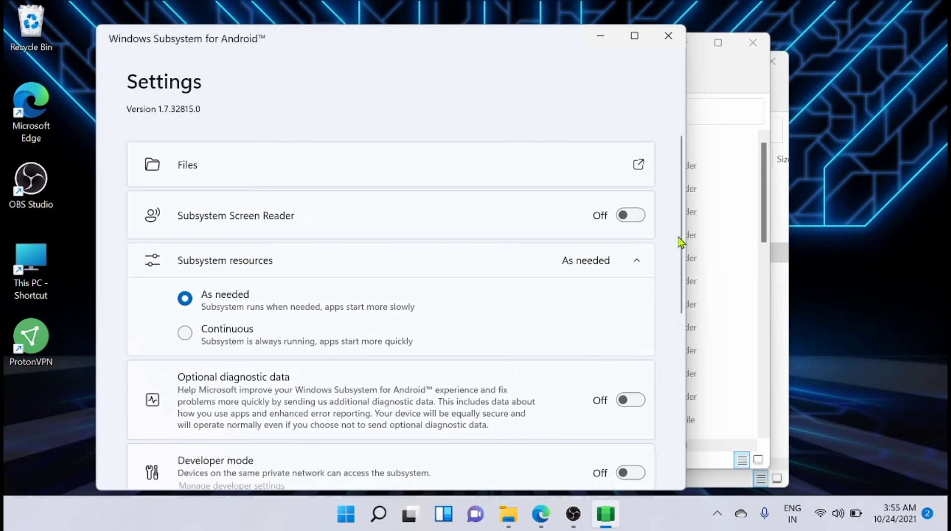
# - Turn on Optional diagnostic data and Developer mode in the subsystem settings
pyautogui.moveTo(681, 243); pyautogui.dragTo(672, 333)
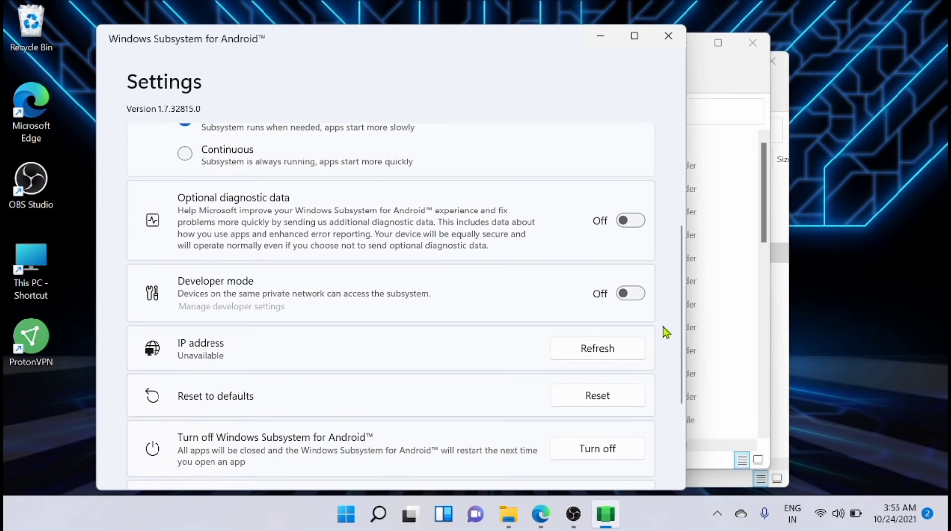
pyautogui.click(622, 221)
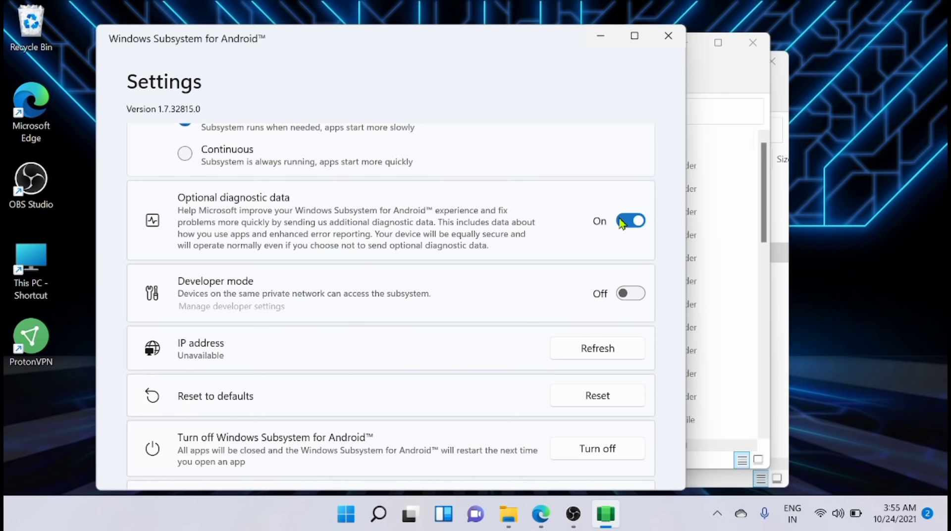
pyautogui.click(620, 296)
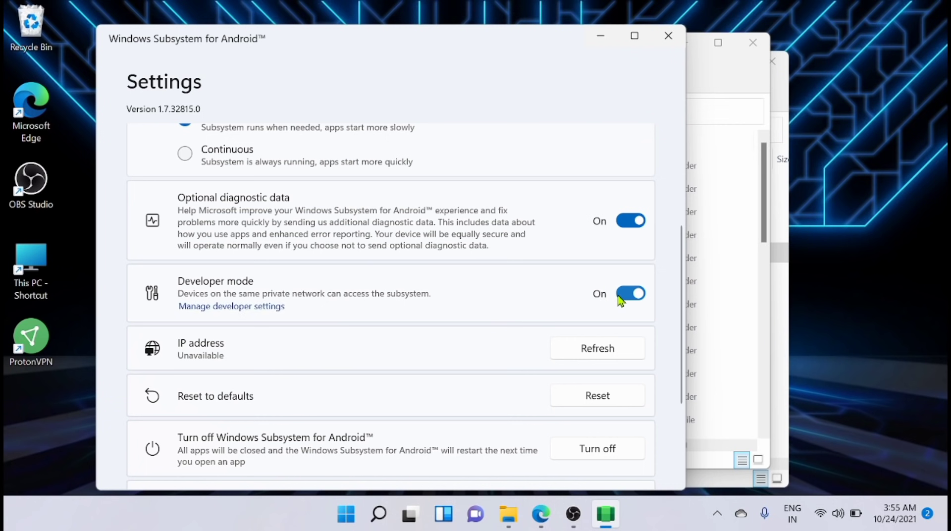
# - Refresh the subsystem's IP address and open Manage developer settings
pyautogui.click(582, 349)
pyautogui.click(583, 349)
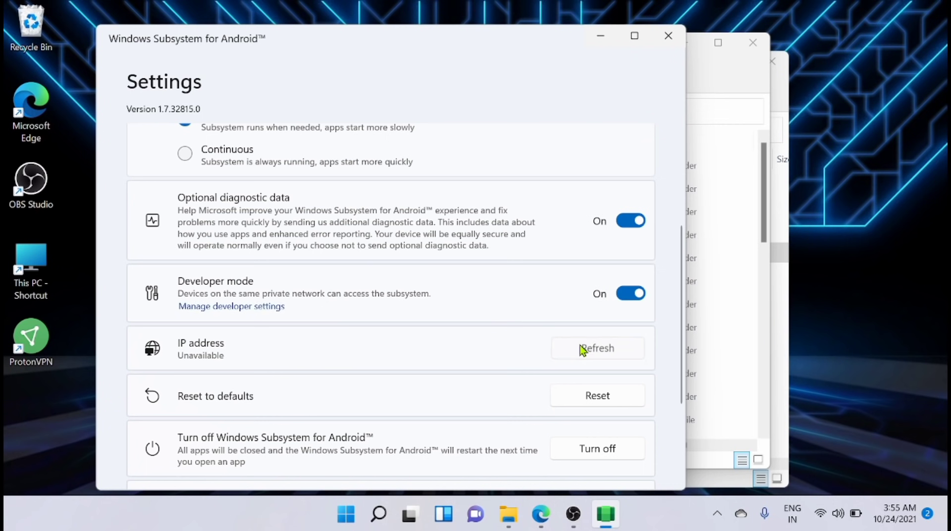
pyautogui.click(583, 349)
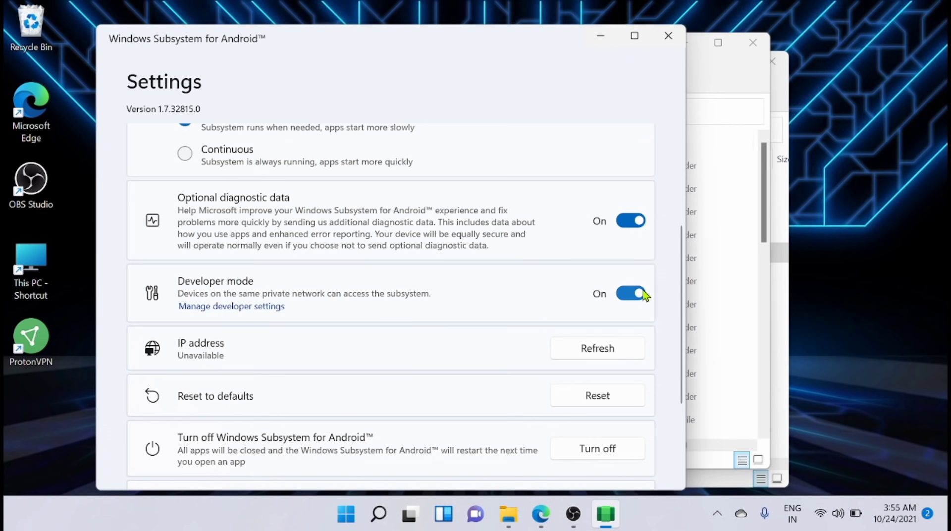
pyautogui.click(607, 350)
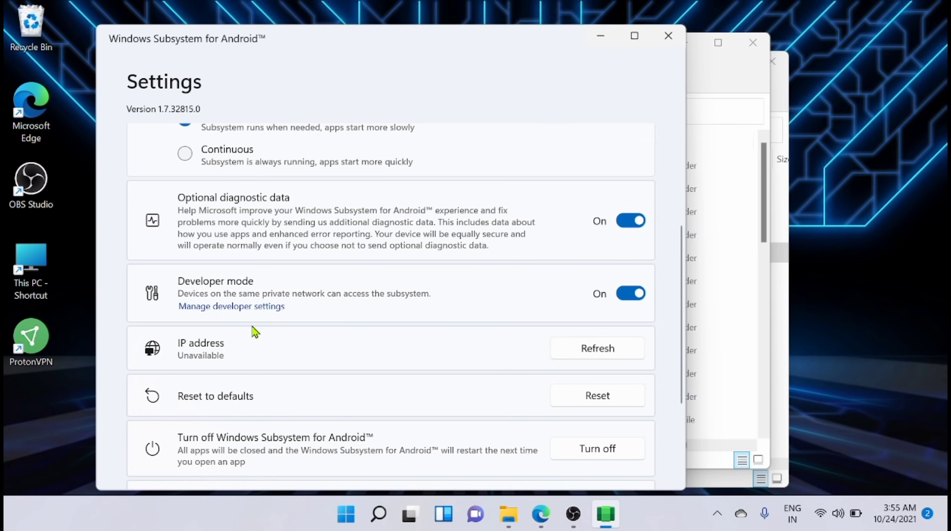
pyautogui.click(243, 308)
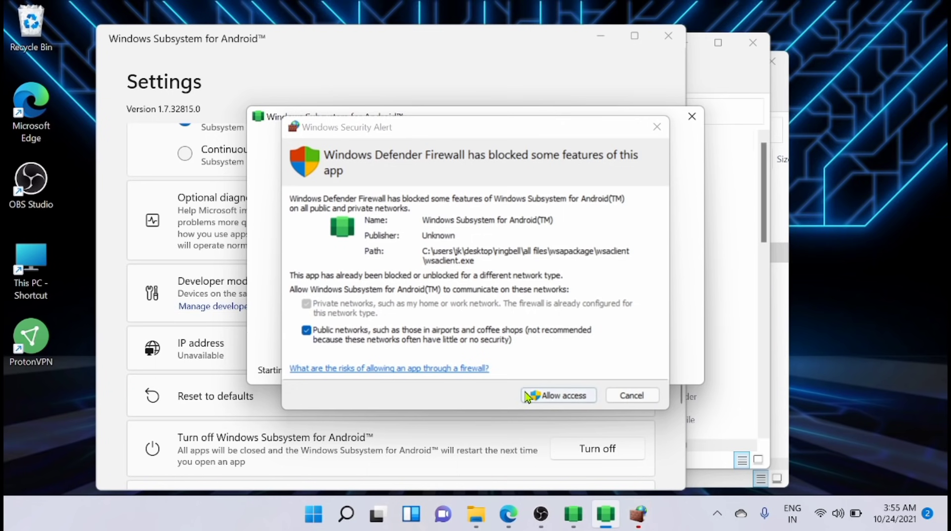
# - Allow Windows Subsystem for Android through the Windows Defender Firewall
pyautogui.click(549, 395)
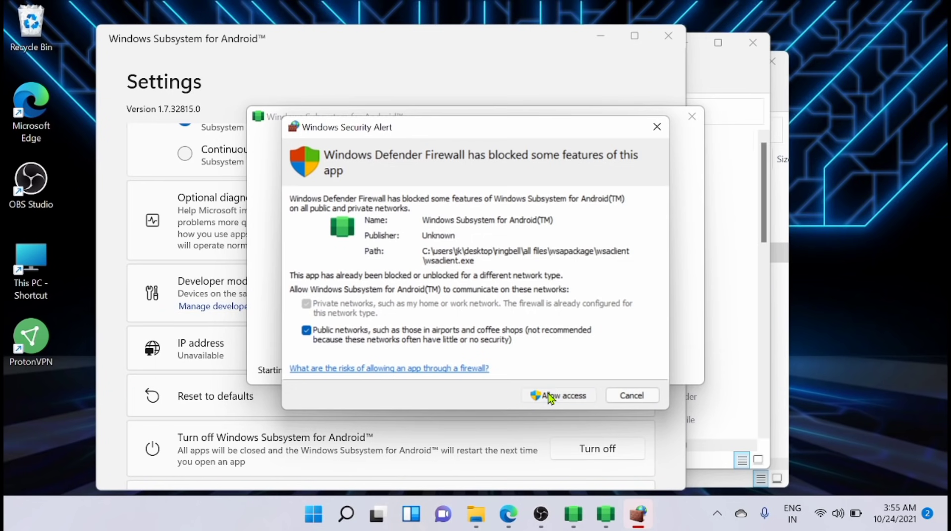
pyautogui.click(550, 395)
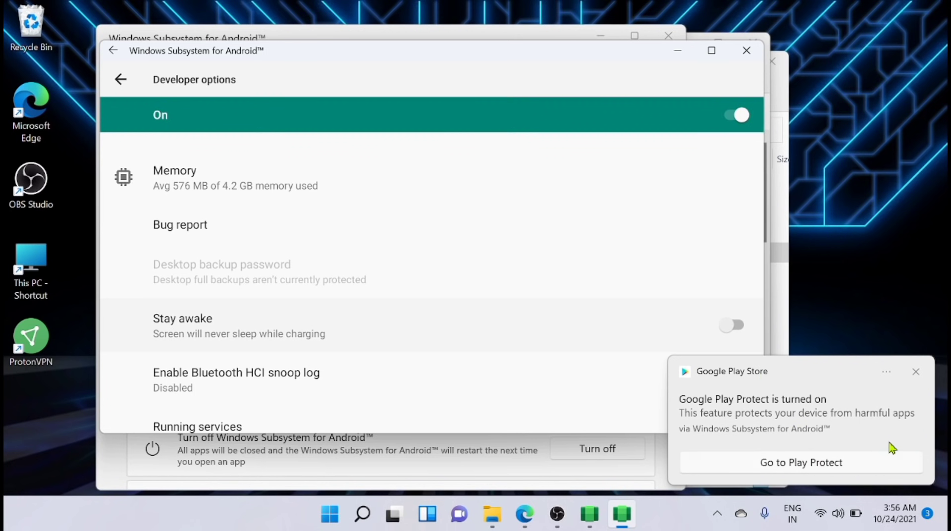
# - Run a Google Play Protect scan, which finds no harmful apps
pyautogui.click(764, 464)
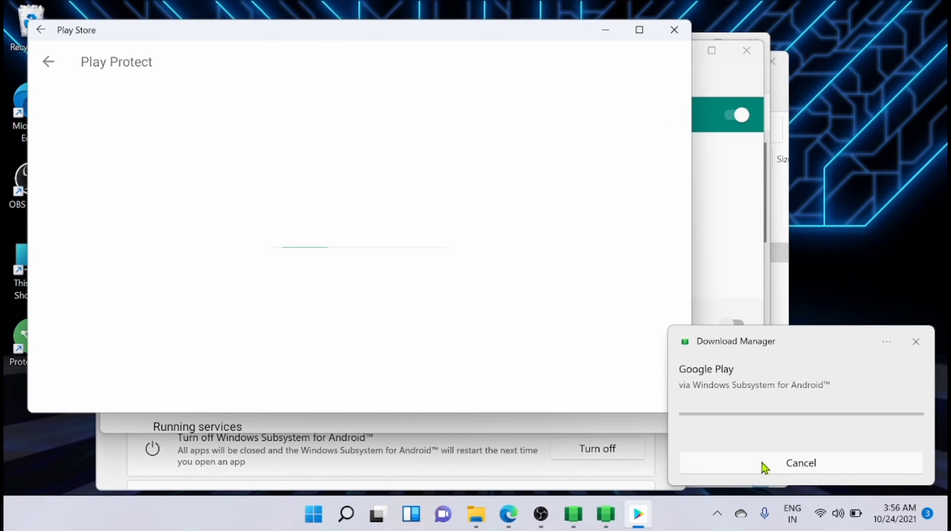
pyautogui.click(762, 463)
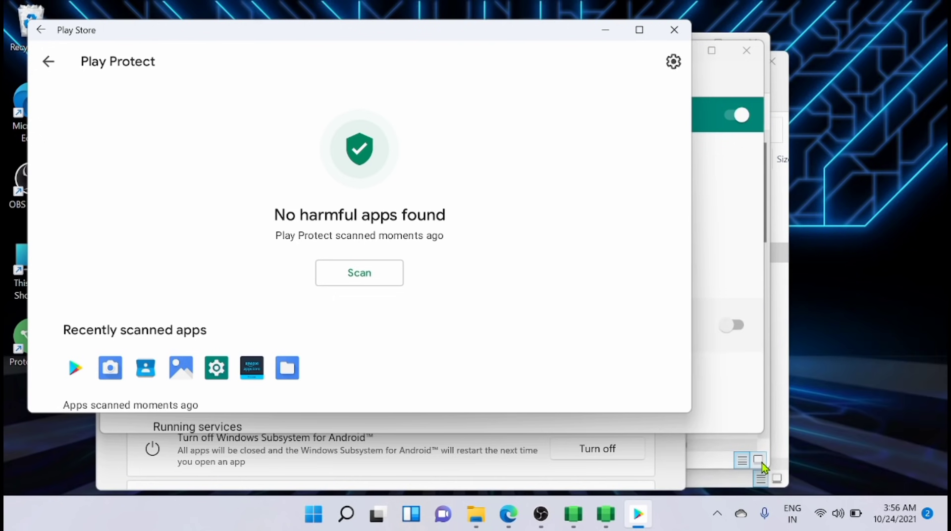
pyautogui.click(380, 280)
pyautogui.click(379, 278)
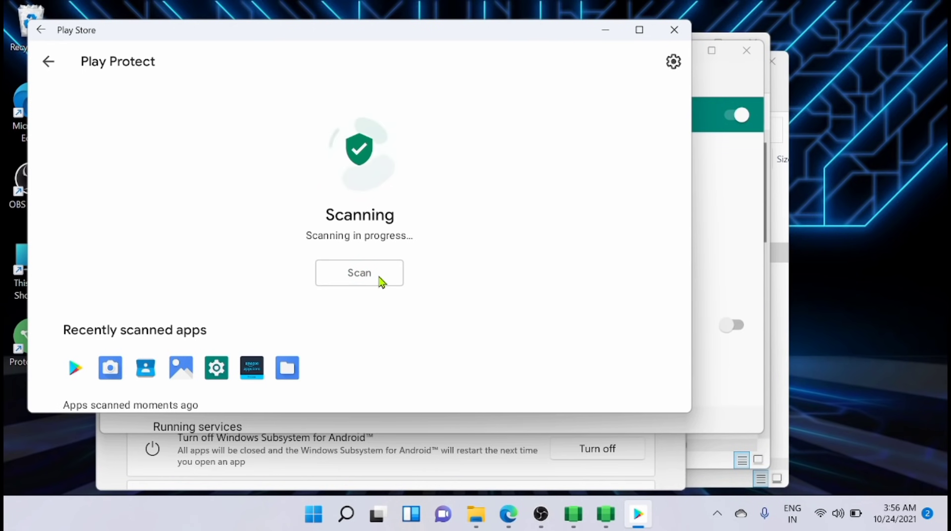
# - Return to the Play Store sign-in page, attempt sign-in, then minimize the store
pyautogui.click(49, 63)
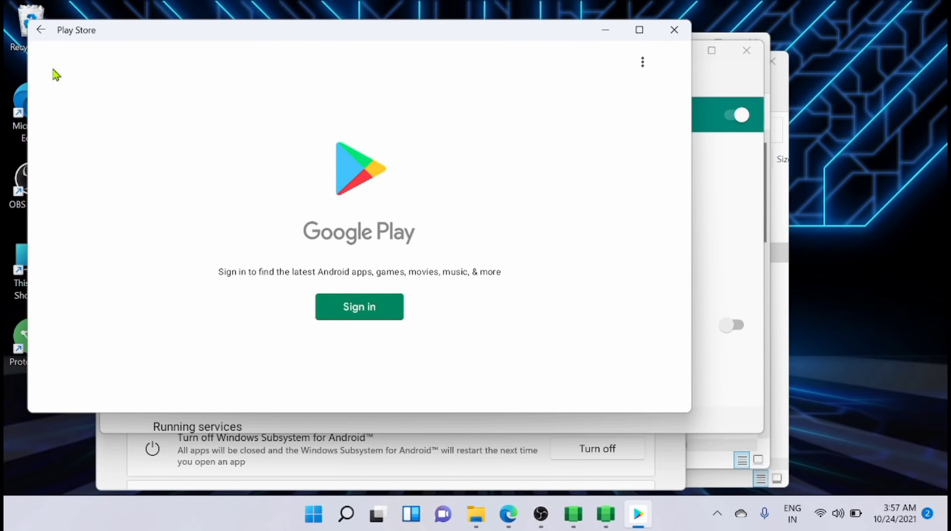
pyautogui.click(355, 312)
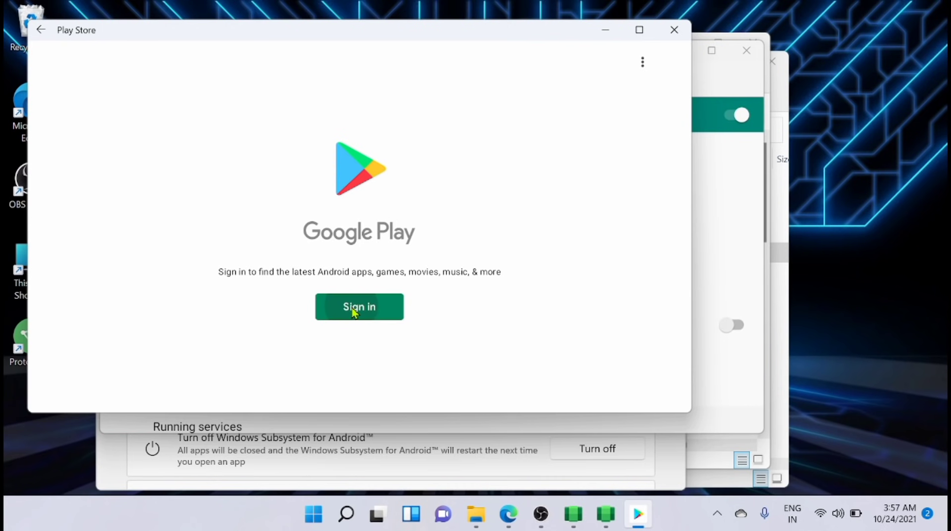
pyautogui.click(606, 33)
pyautogui.click(605, 36)
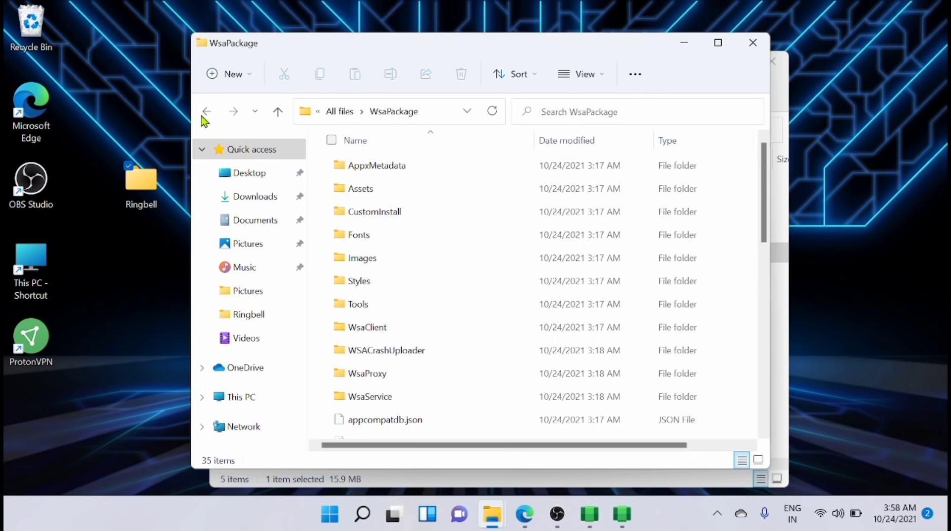
# - Open platform-tools_r31.0.3-windows\platform-tools and launch cmd from its address bar
pyautogui.click(204, 115)
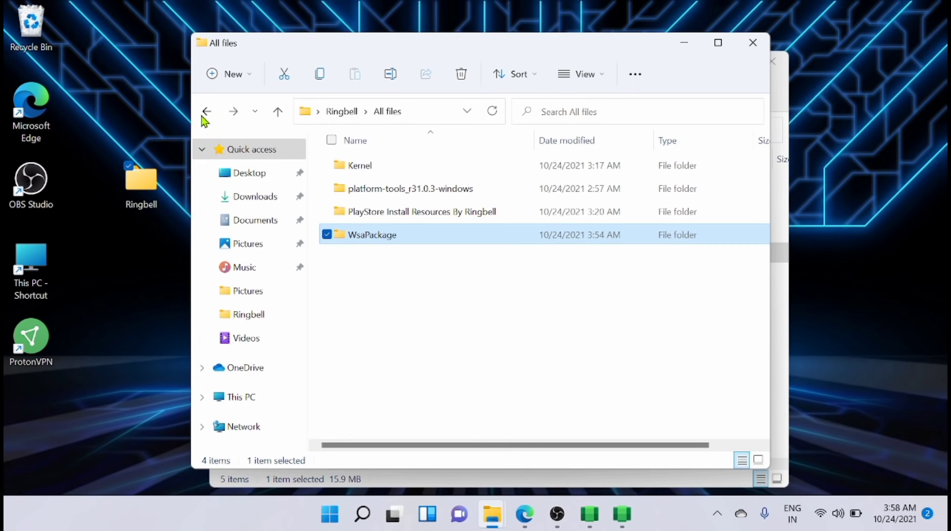
pyautogui.doubleClick(373, 190)
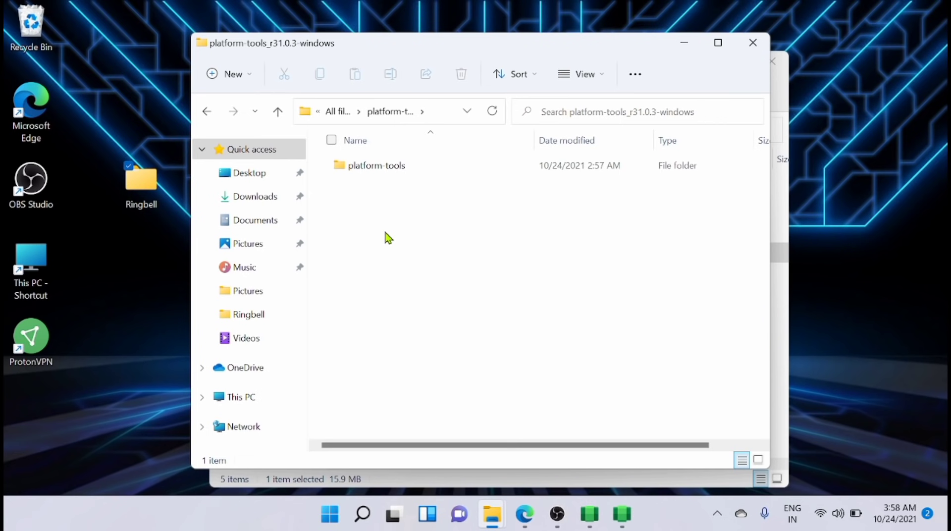
pyautogui.doubleClick(386, 165)
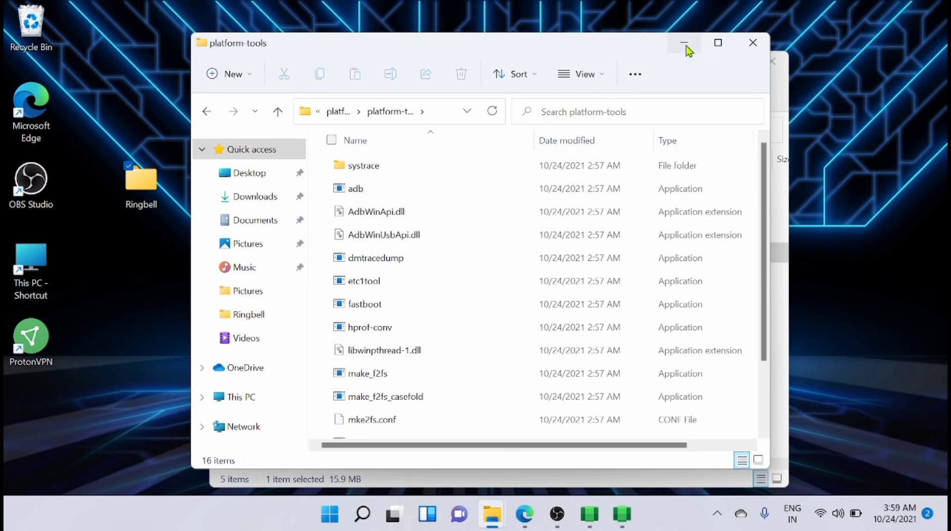
pyautogui.click(718, 42)
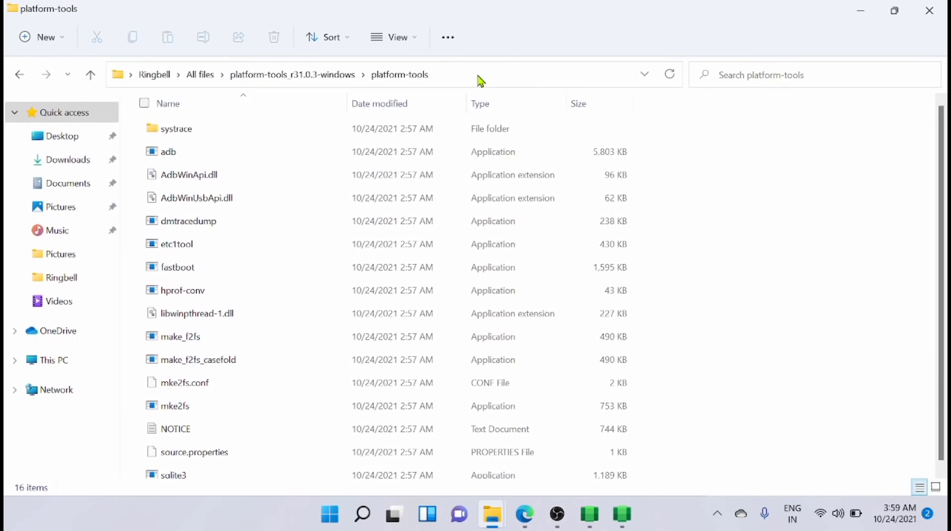
pyautogui.click(477, 74)
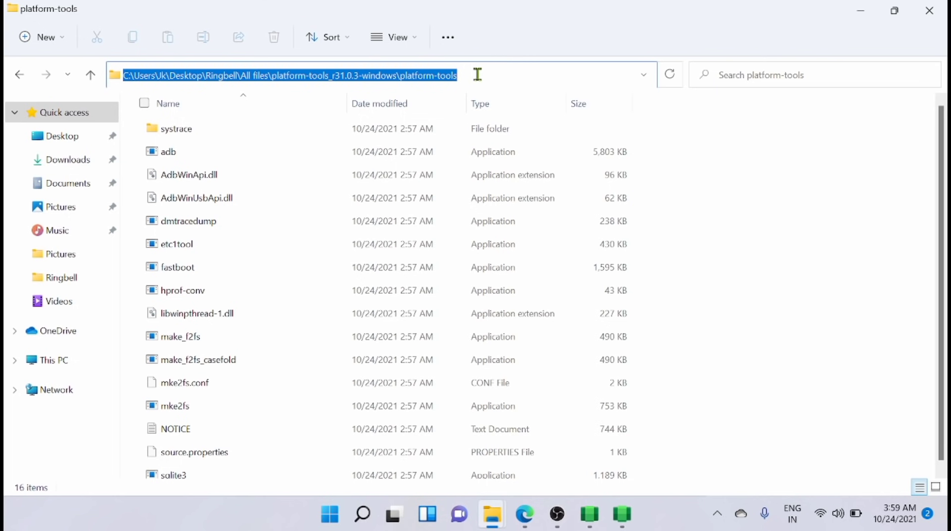
pyautogui.write('c')
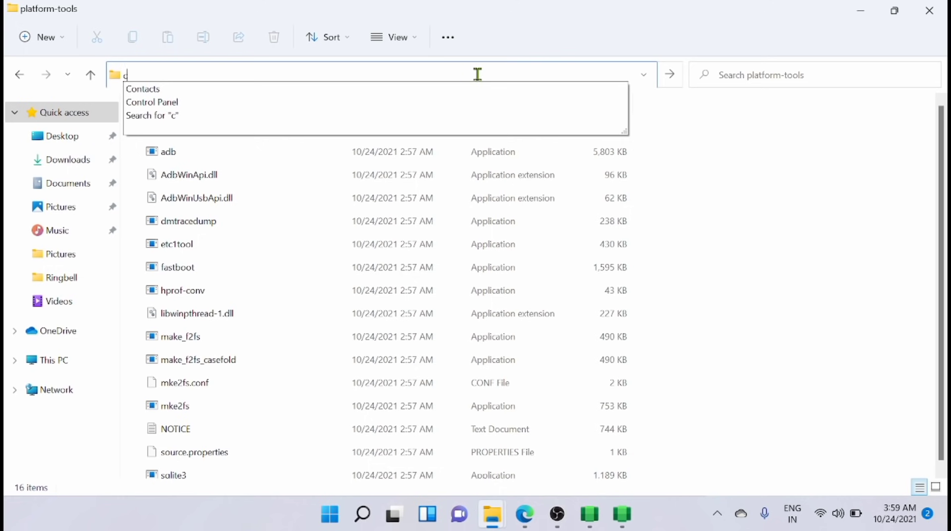
pyautogui.write('md')
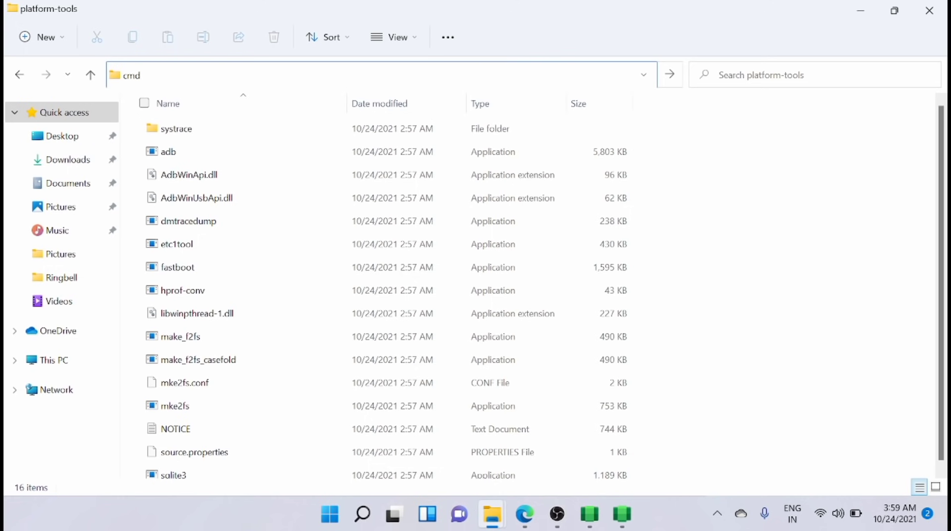
pyautogui.press('Return')
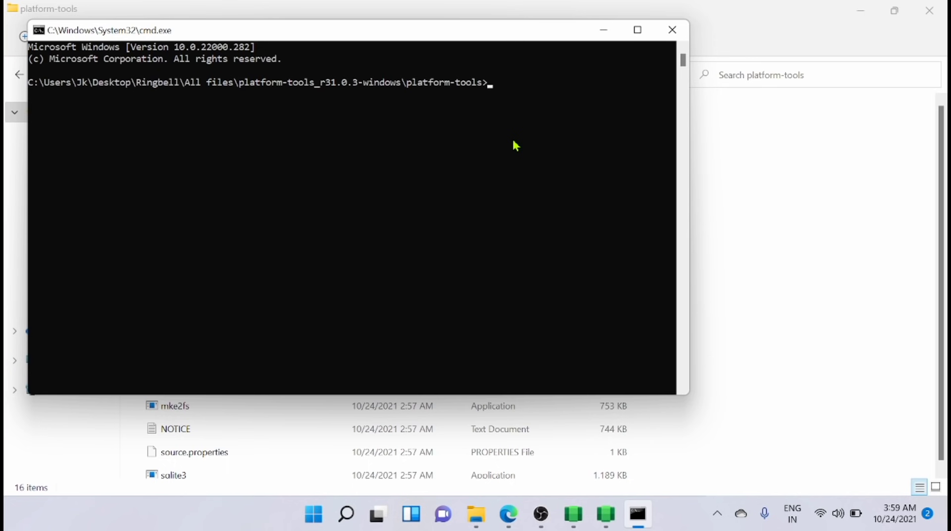
# - Type 'adb connect' and refresh the subsystem IP address, showing 127.0.0.1:58526
pyautogui.write('adb connect')
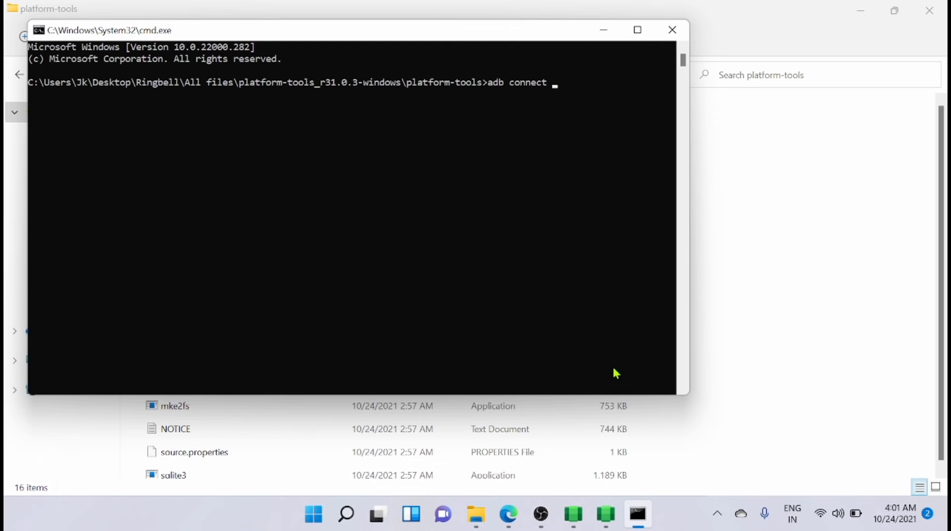
pyautogui.click(607, 518)
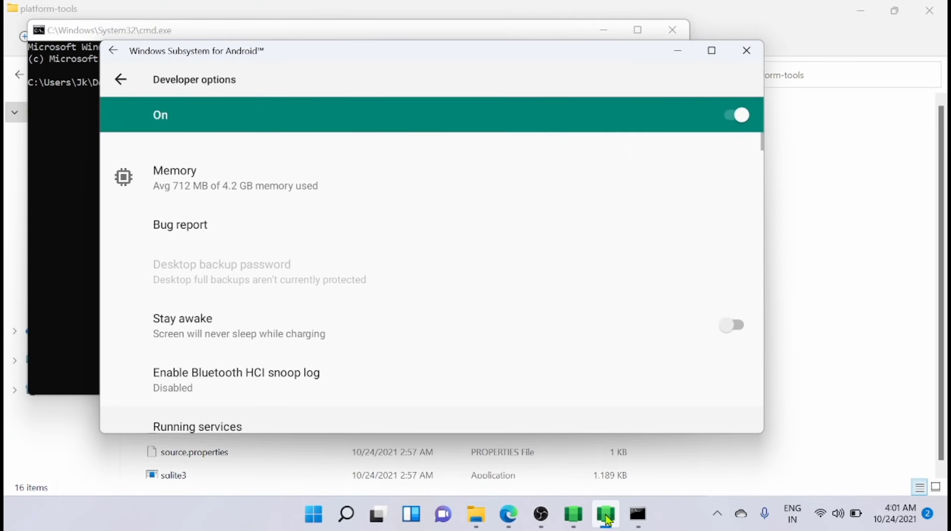
pyautogui.click(575, 517)
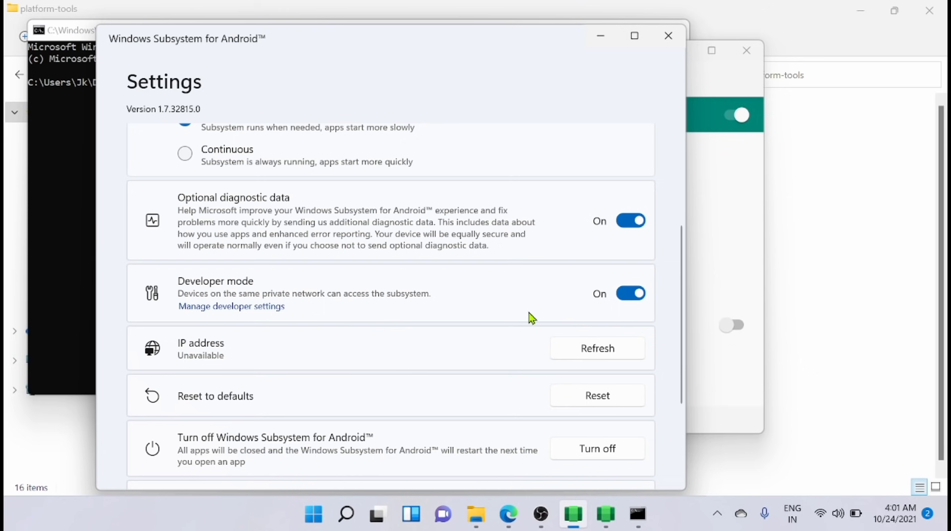
pyautogui.click(612, 349)
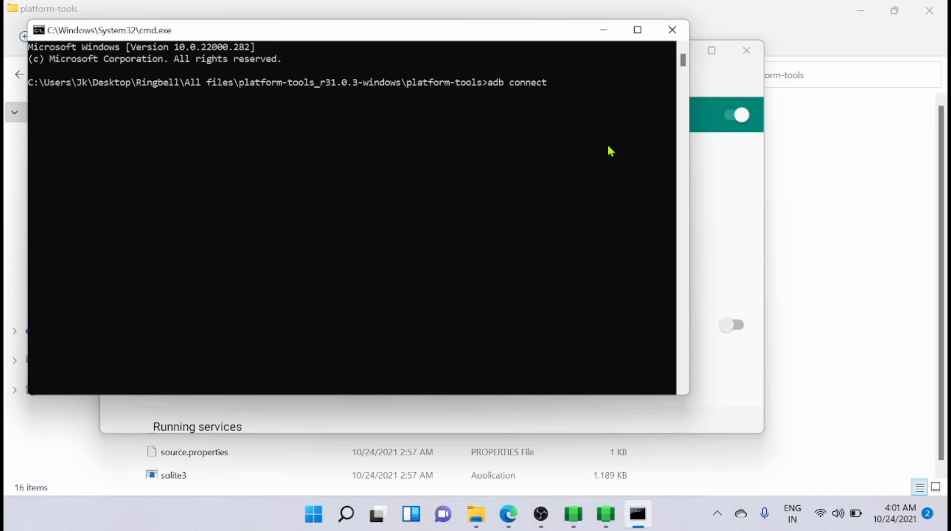
# - Run adb connect 127.0.0.1:58526, checking the port in the subsystem settings
pyautogui.write('127.')
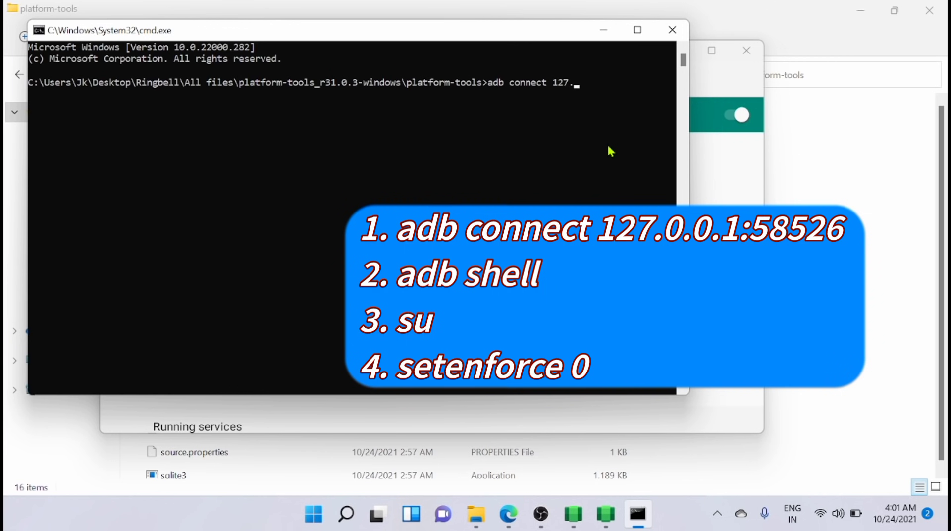
pyautogui.write('0.0.1:')
pyautogui.hotkey('alt', 'Tab')
pyautogui.click(599, 38)
pyautogui.write('58526')
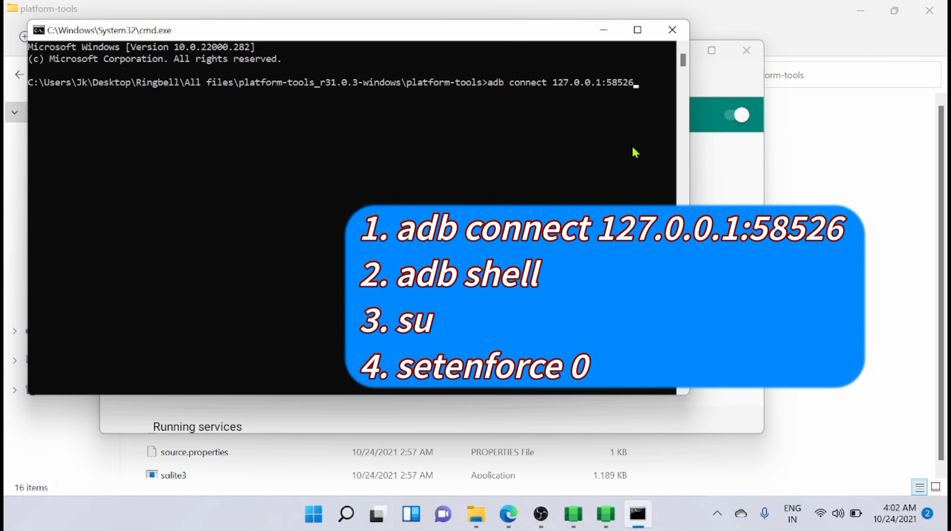
pyautogui.press('Return')
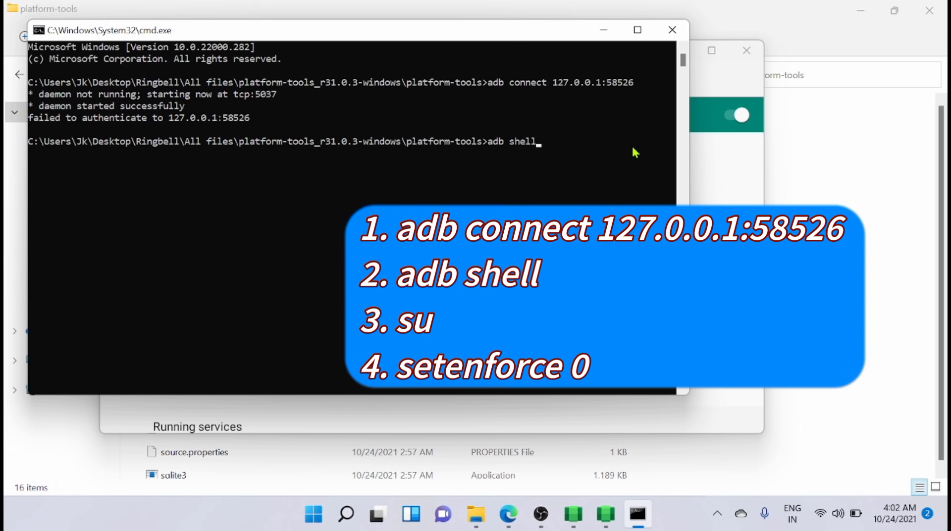
# - Open an adb shell, gain root with su, and run settenforce 0
pyautogui.press('Return')
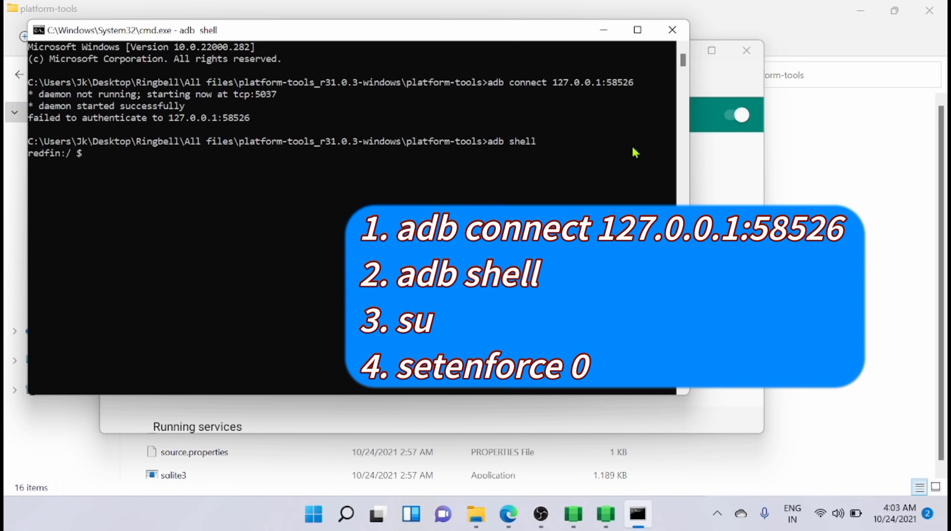
pyautogui.press('Return')
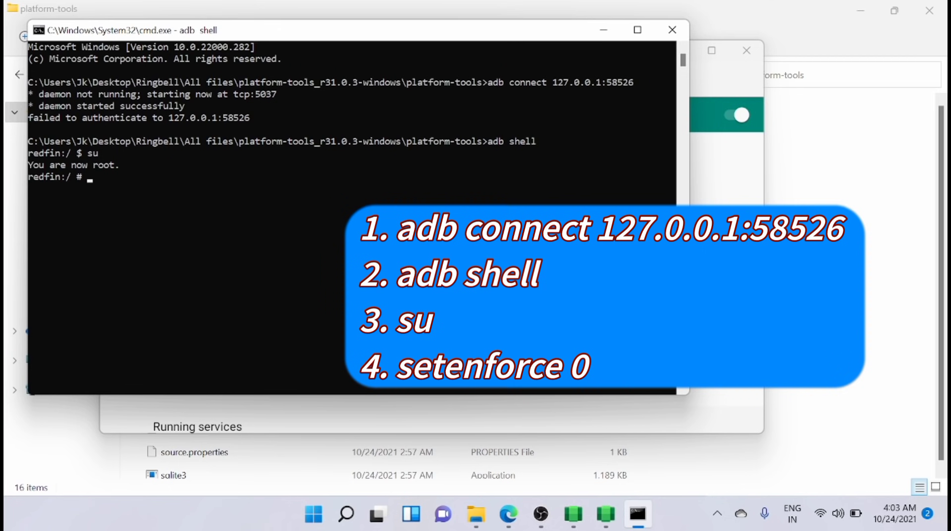
pyautogui.write('settenforce 0')
pyautogui.press('Return')
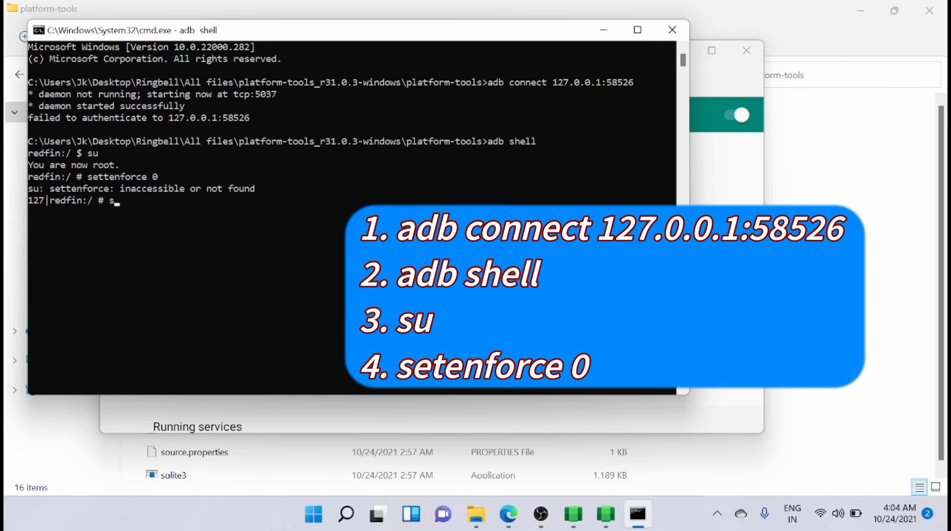
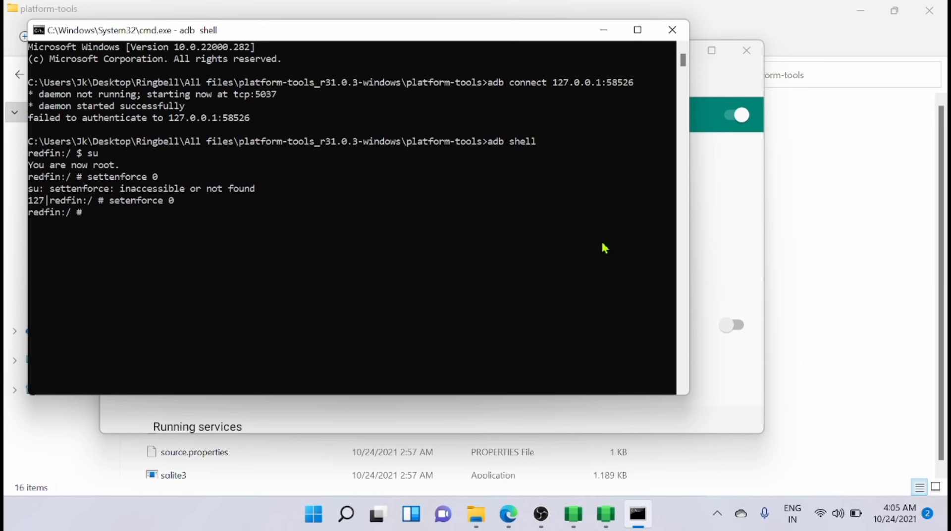
# - Minimize the command prompt and launch Google Play Store from a Start search for 'play store'
pyautogui.click(606, 30)
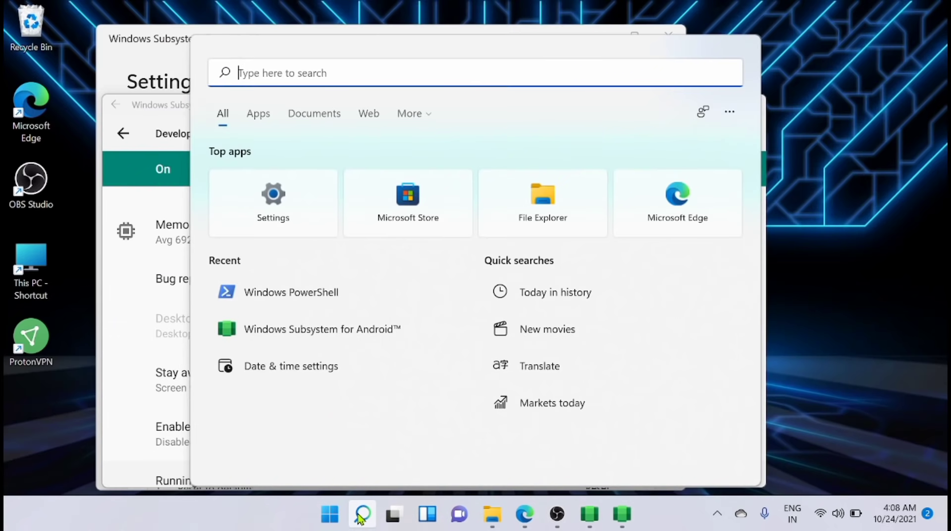
pyautogui.write('play store')
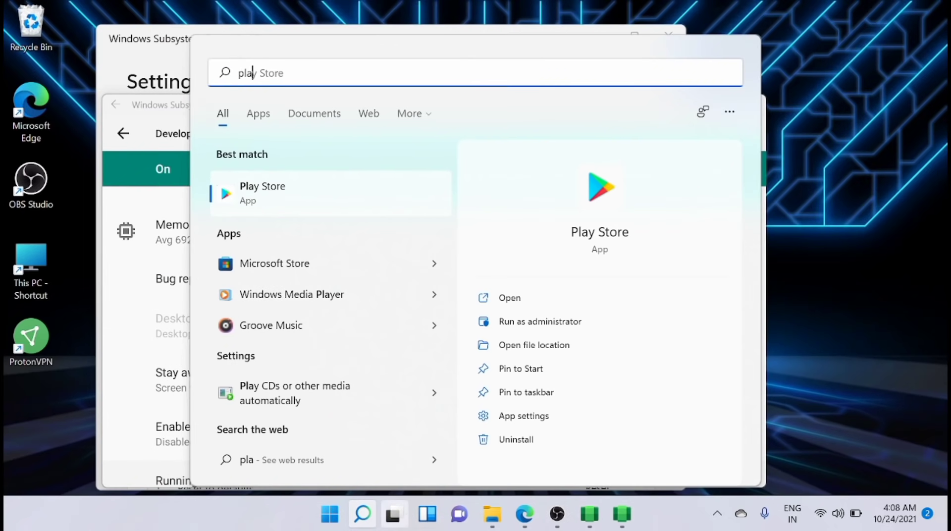
pyautogui.click(303, 204)
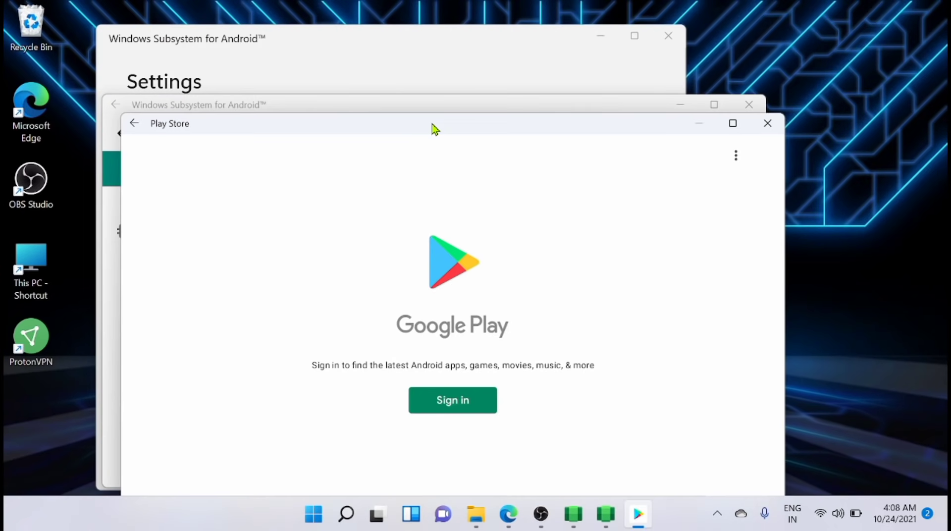
pyautogui.moveTo(434, 128); pyautogui.dragTo(404, 53)
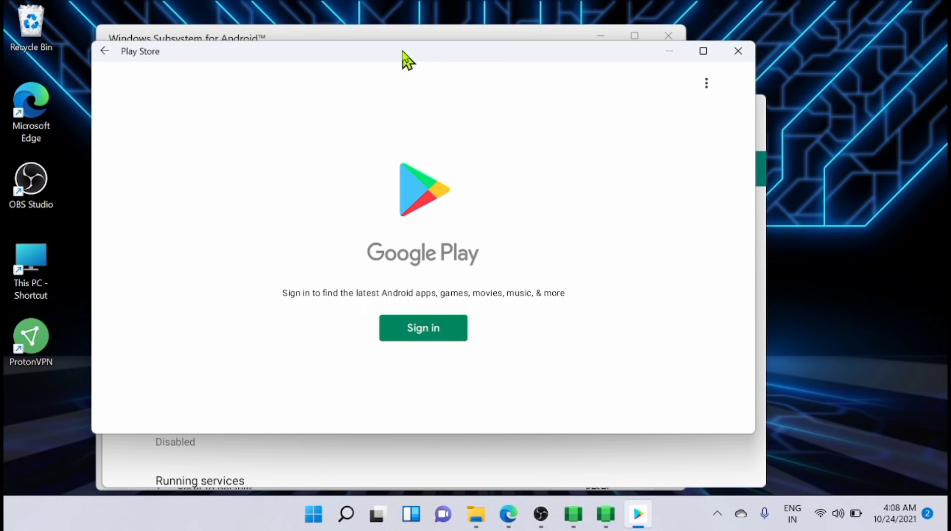
# - Sign in to Google Play with the Google account email and password, and accept the terms
pyautogui.click(434, 330)
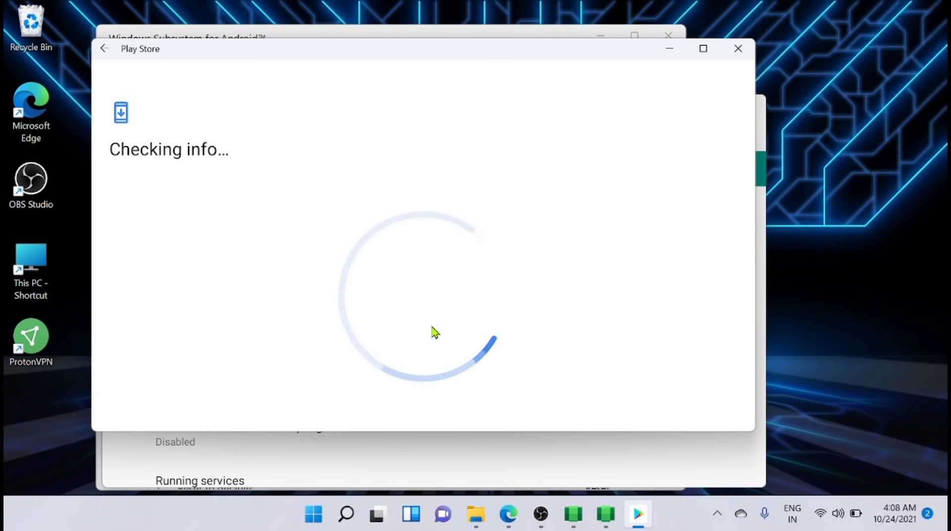
pyautogui.click(352, 257)
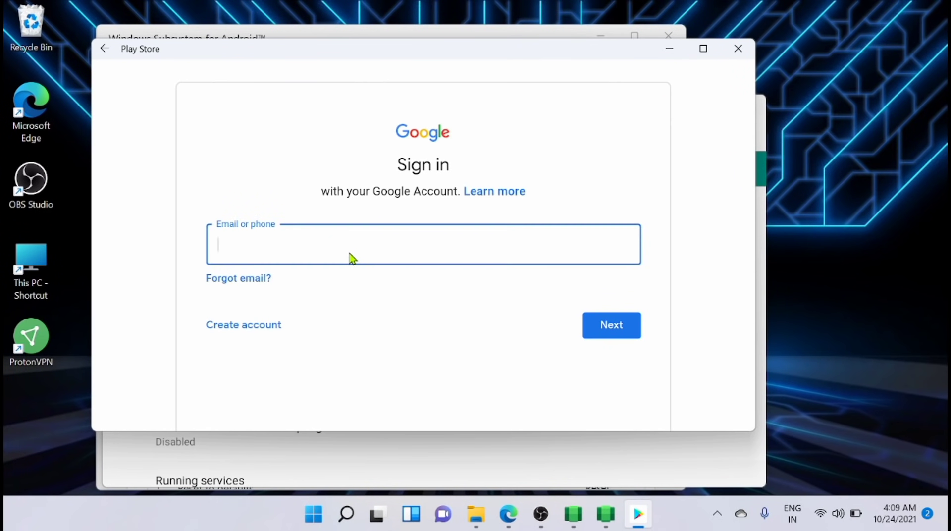
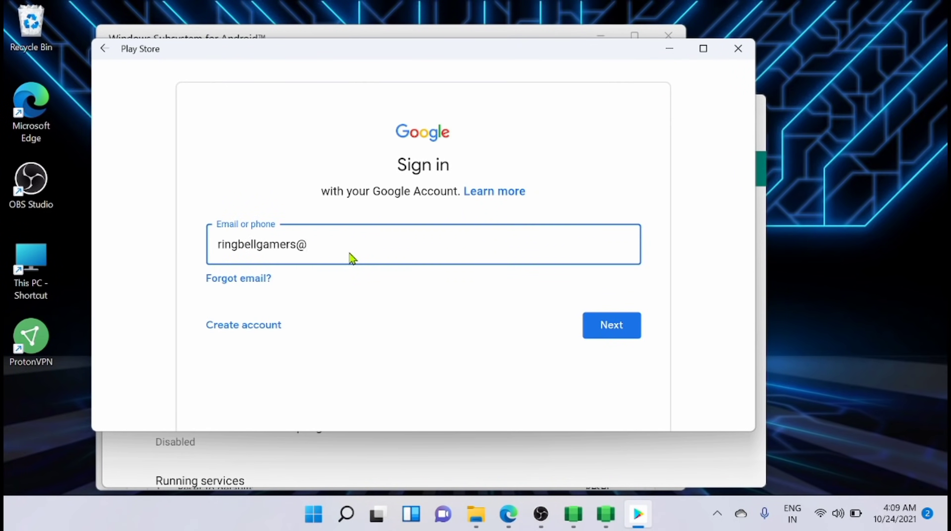
pyautogui.click(603, 329)
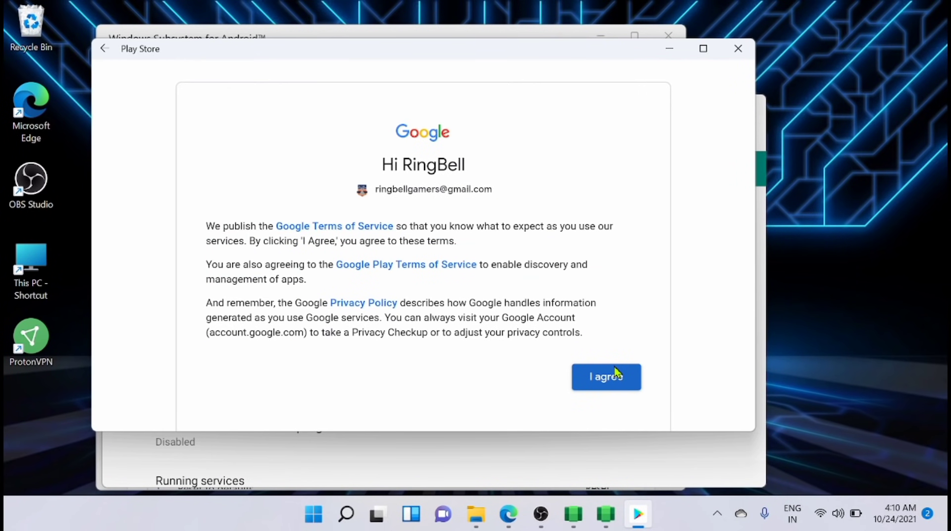
pyautogui.click(616, 374)
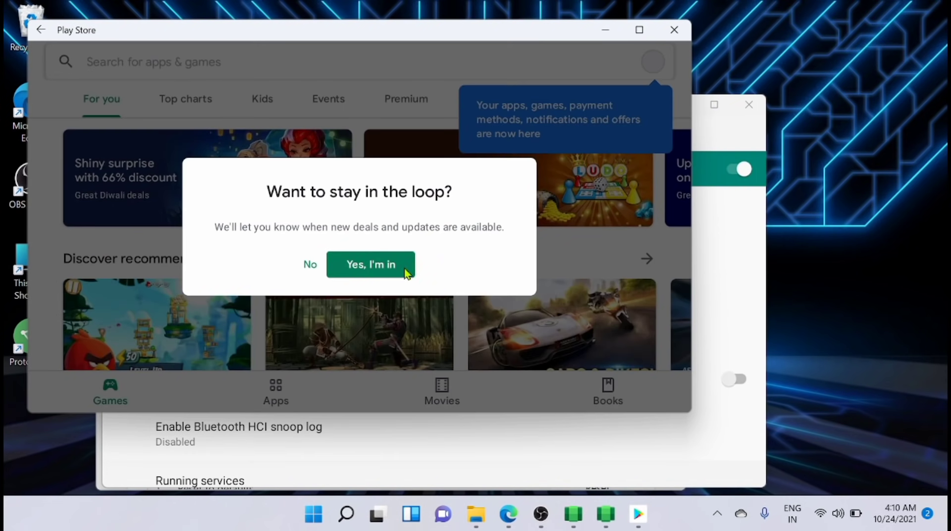
# - Opt in to deal notifications, resize the store window, and show the Apps top charts
pyautogui.click(404, 271)
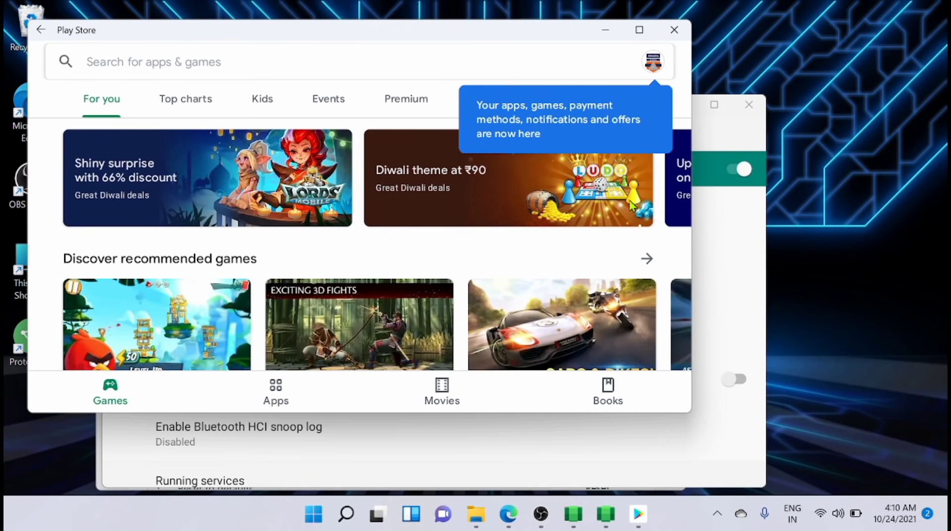
pyautogui.click(298, 386)
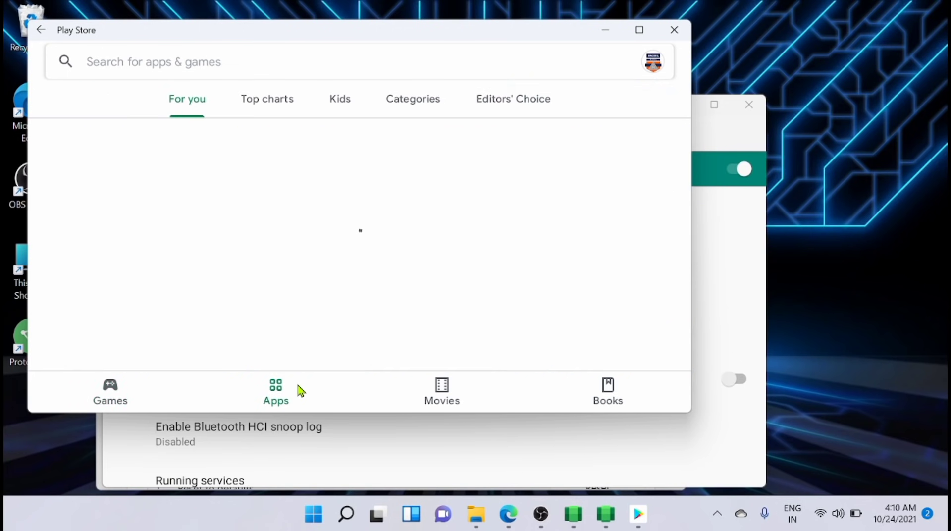
pyautogui.moveTo(29, 168); pyautogui.dragTo(448, 168)
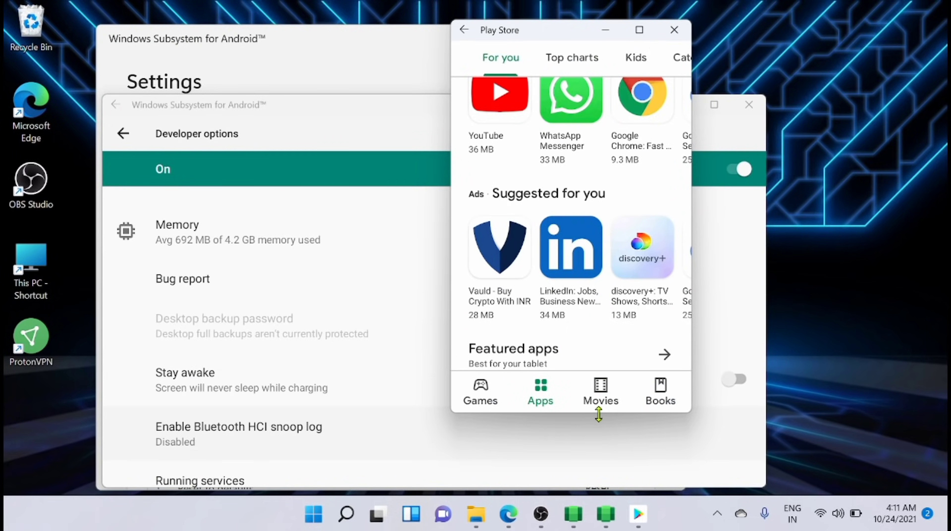
pyautogui.moveTo(599, 413); pyautogui.dragTo(626, 491)
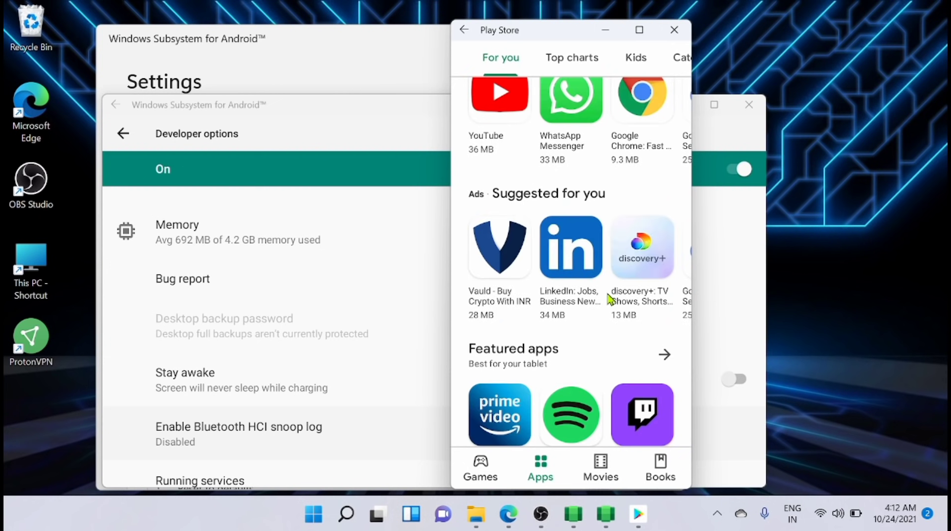
pyautogui.click(580, 63)
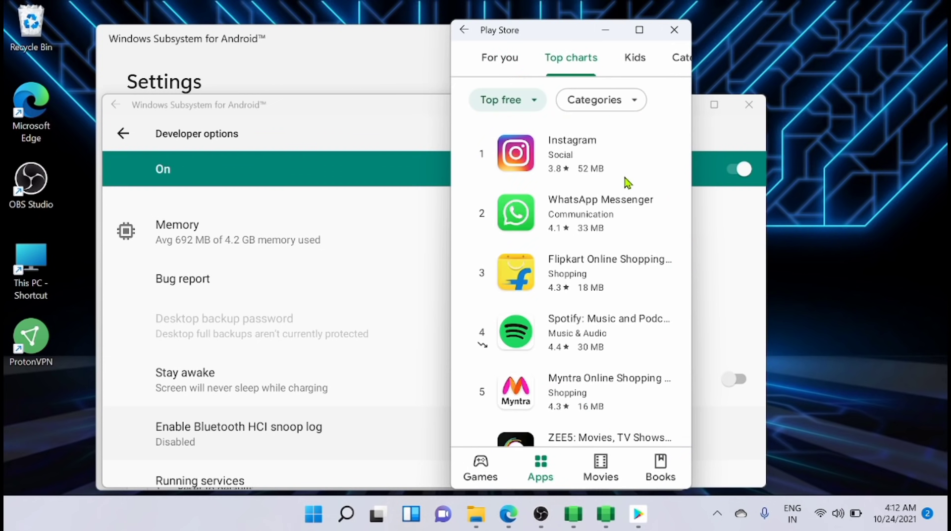
# - Install Flipkart Online Shopping App from the top charts and launch it
pyautogui.click(573, 269)
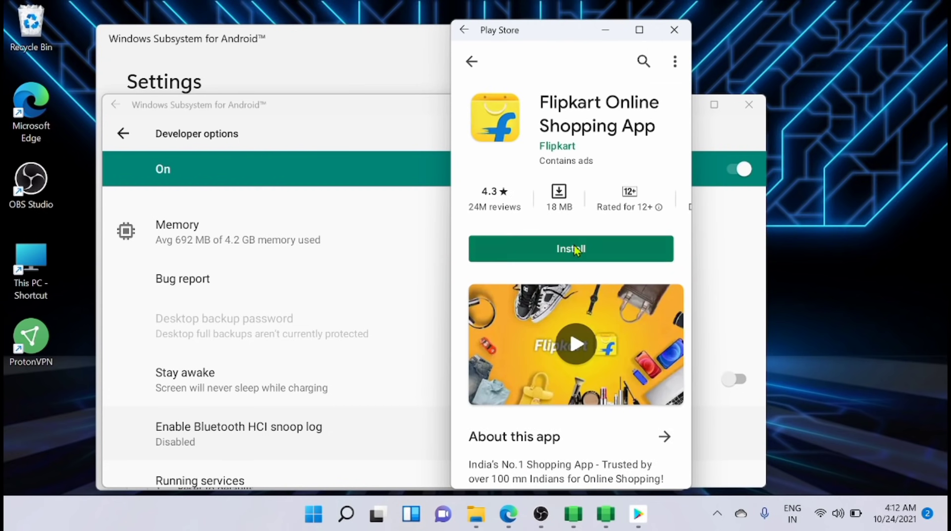
pyautogui.click(575, 247)
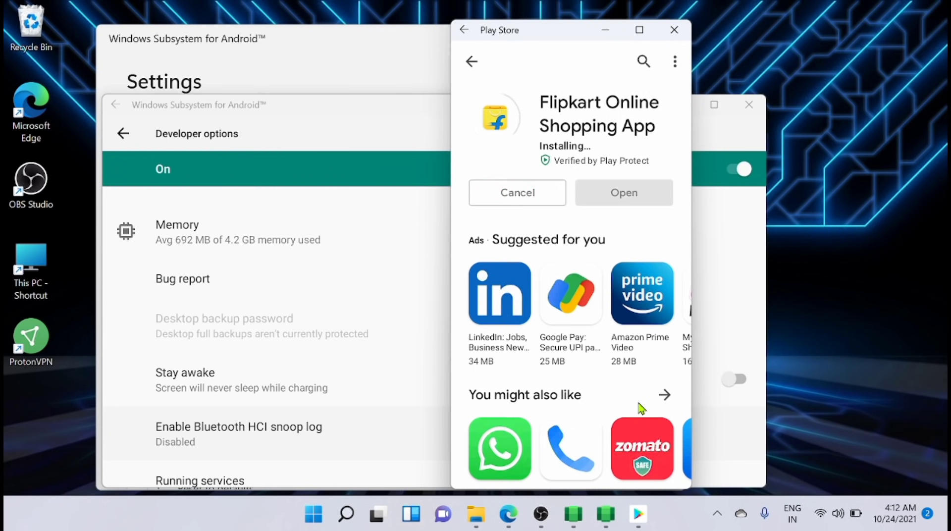
pyautogui.click(622, 200)
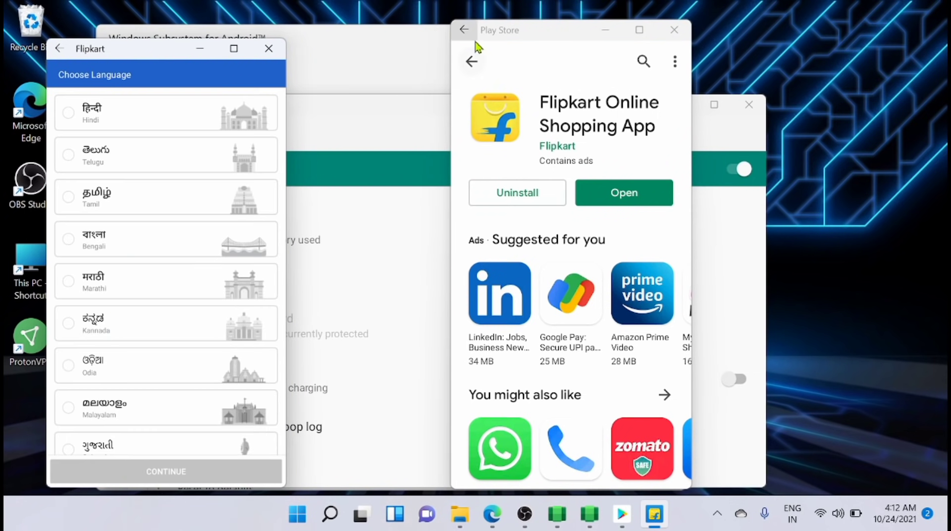
# - Search the store for 'signal' and browse the full list of suggested apps
pyautogui.click(642, 63)
pyautogui.write('signal')
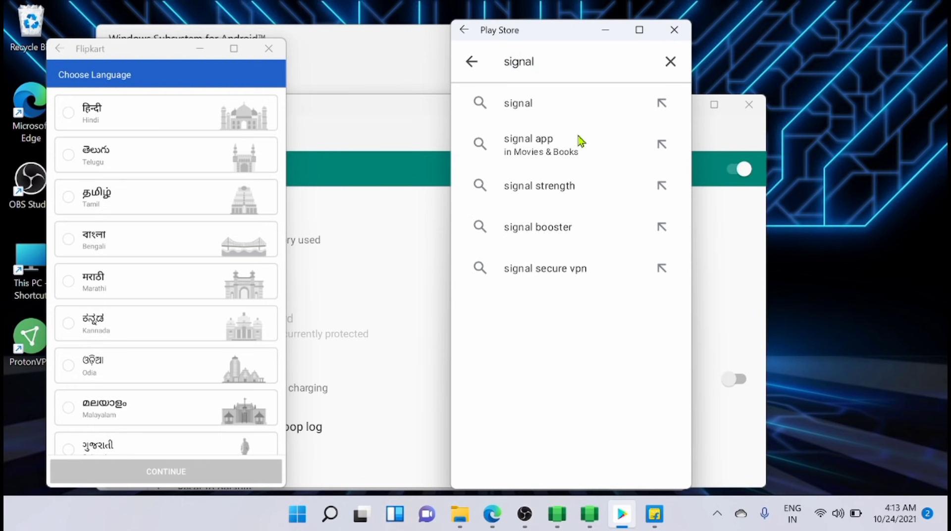
pyautogui.click(558, 99)
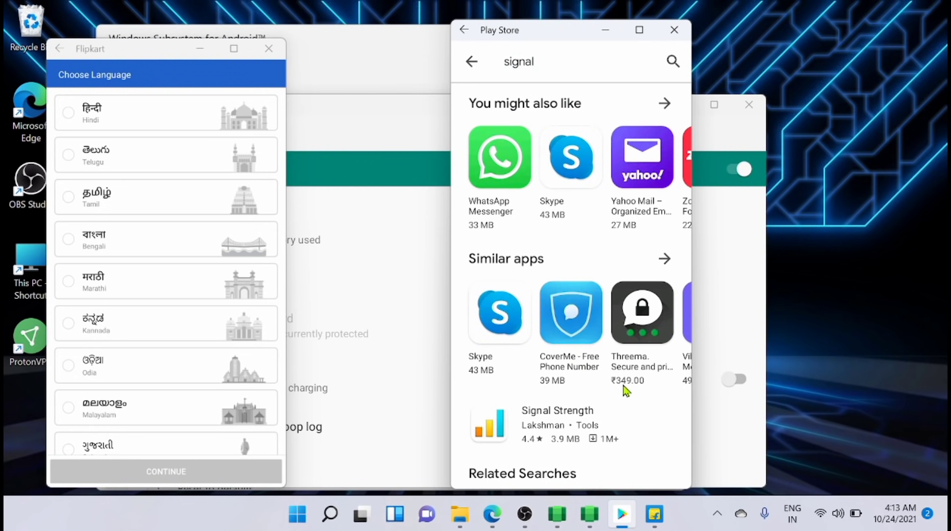
pyautogui.click(662, 104)
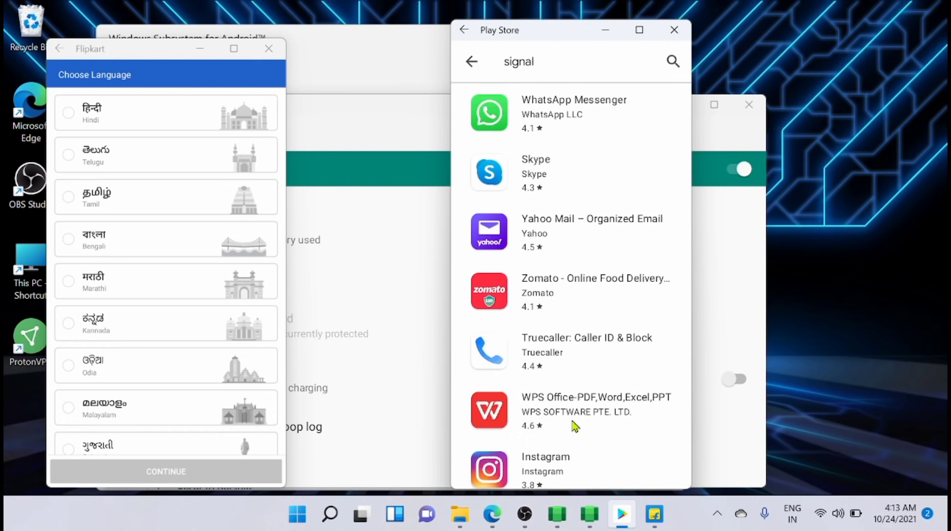
pyautogui.click(543, 68)
# - Search for 'telegram' and install Telegram X
pyautogui.press('BackSpace')
pyautogui.press('BackSpace')
pyautogui.press('BackSpace')
pyautogui.press('BackSpace')
pyautogui.press('BackSpace')
pyautogui.press('BackSpace')
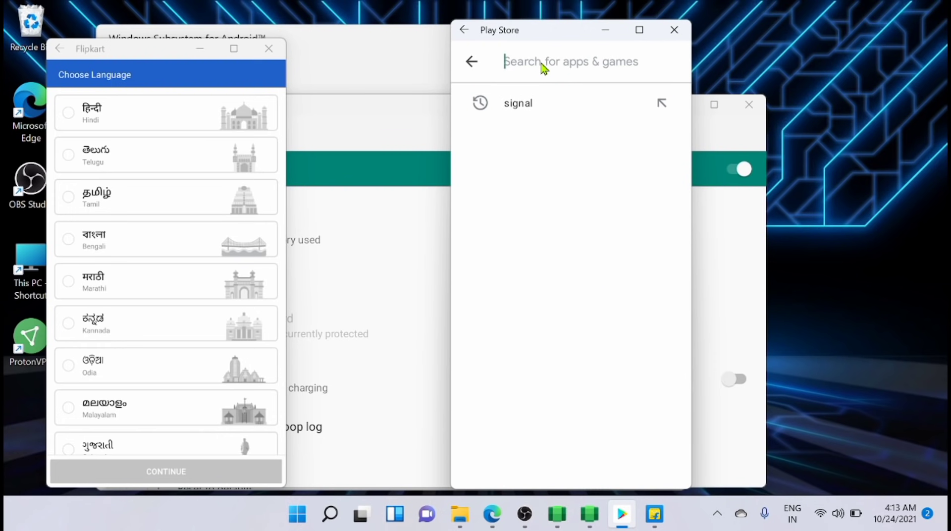
pyautogui.write('telegram')
pyautogui.press('Return')
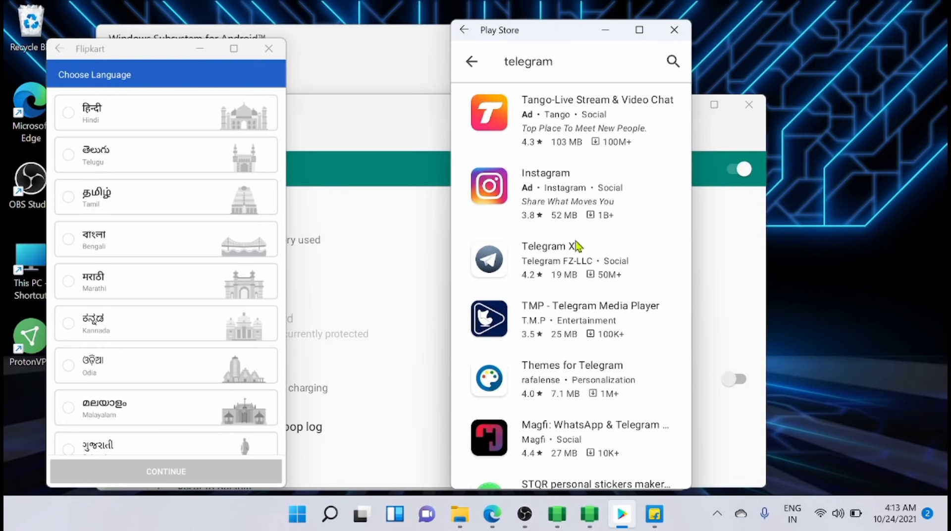
pyautogui.click(576, 246)
pyautogui.click(579, 236)
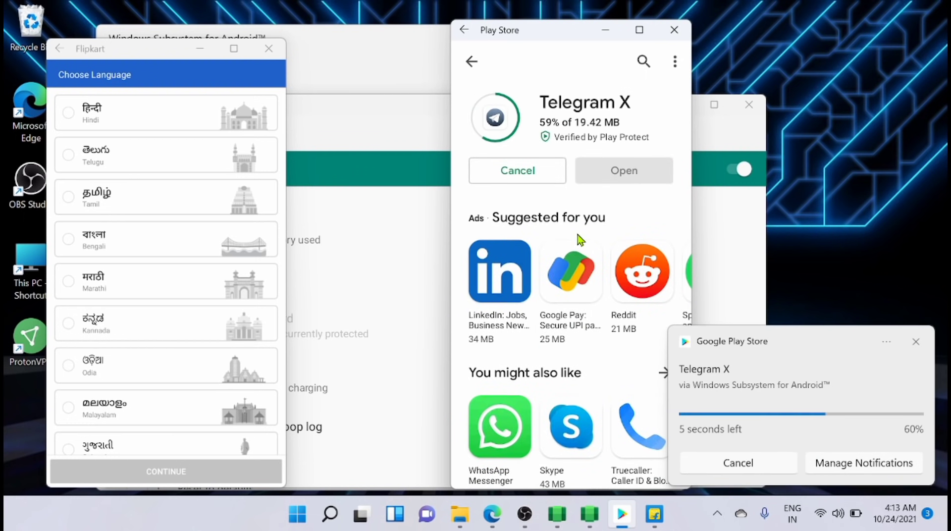
pyautogui.scroll(-3, 212, 326)
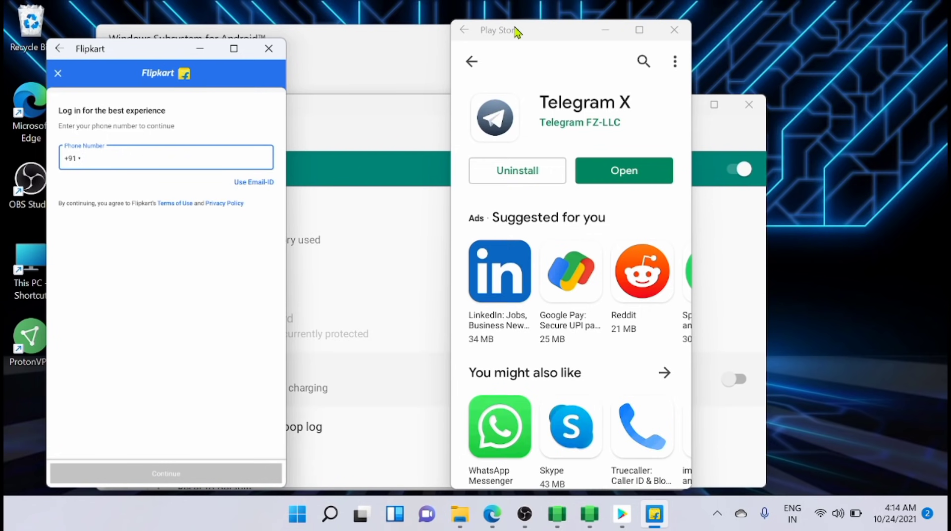
# - Launch Telegram X, start its messaging setup, then minimise it back to the store
pyautogui.click(614, 174)
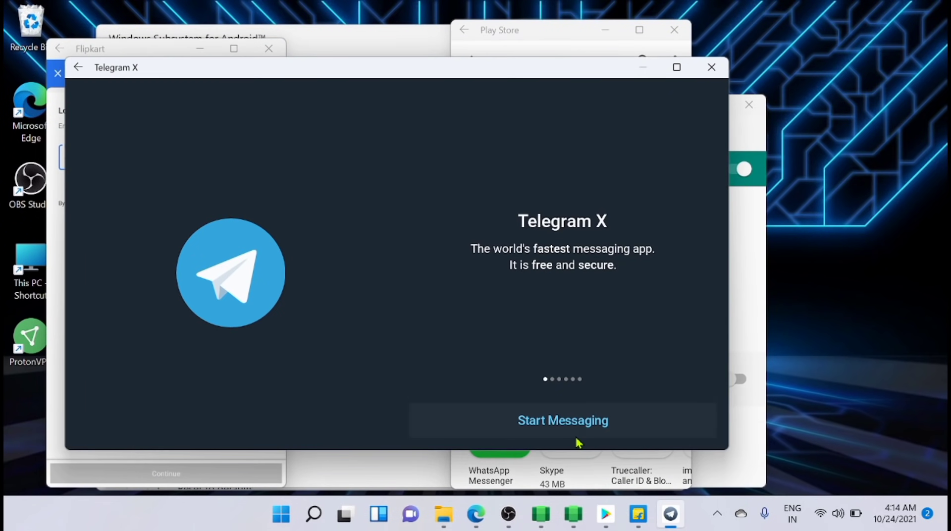
pyautogui.click(578, 421)
pyautogui.click(642, 69)
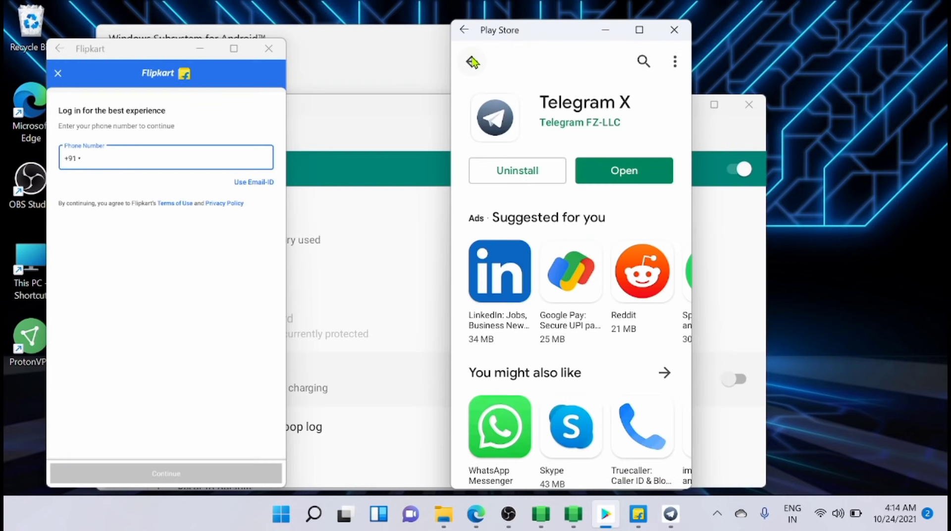
pyautogui.hscroll(10, 666, 308)
# - Install Swiggy from the suggestions and move its window to the right of the screen
pyautogui.click(666, 308)
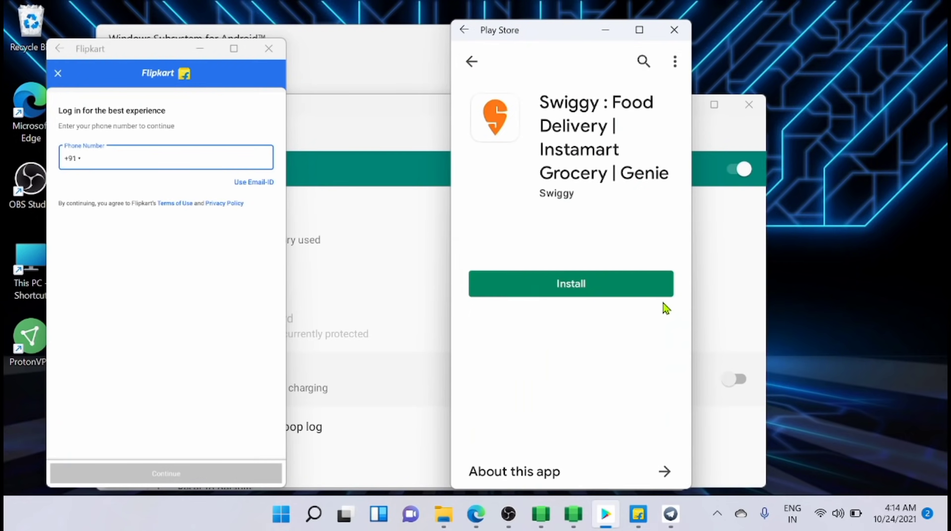
pyautogui.click(664, 300)
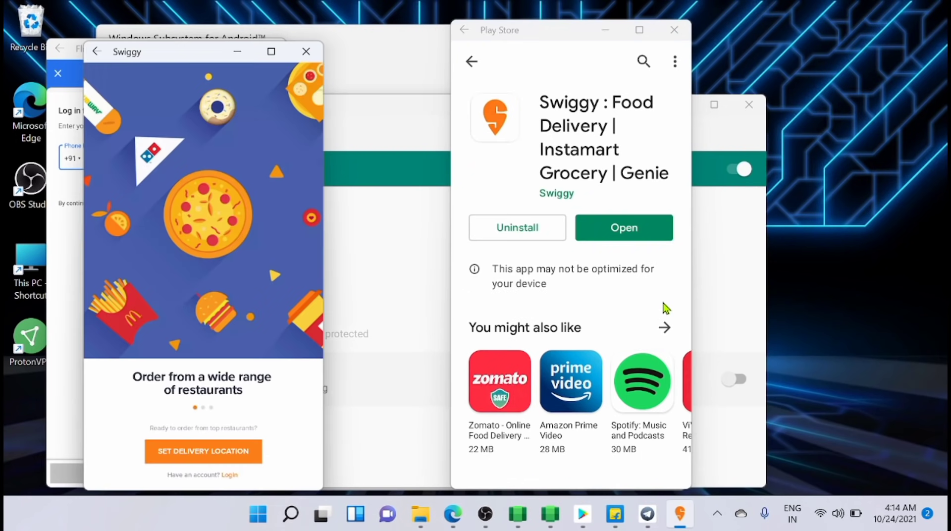
pyautogui.moveTo(188, 106); pyautogui.dragTo(803, 45)
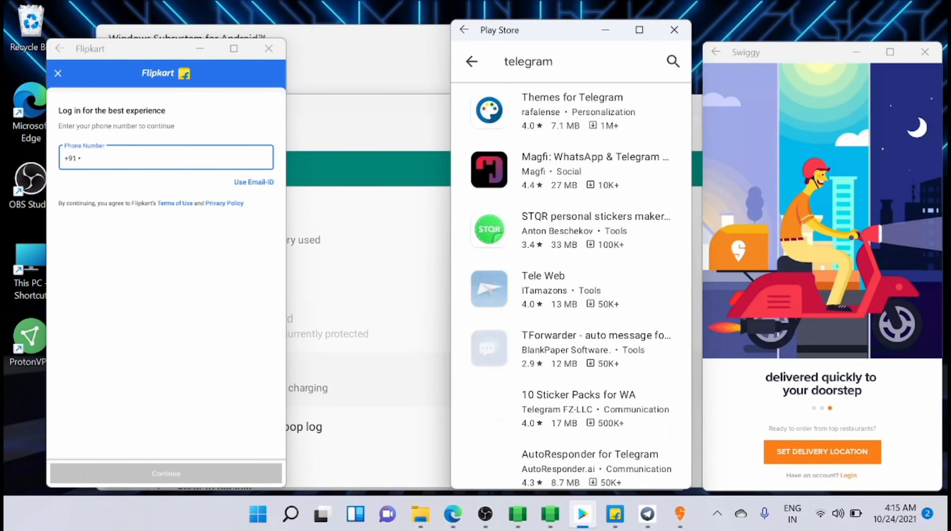
pyautogui.scroll(-10, 590, 334)
pyautogui.scroll(-3, 571, 285)
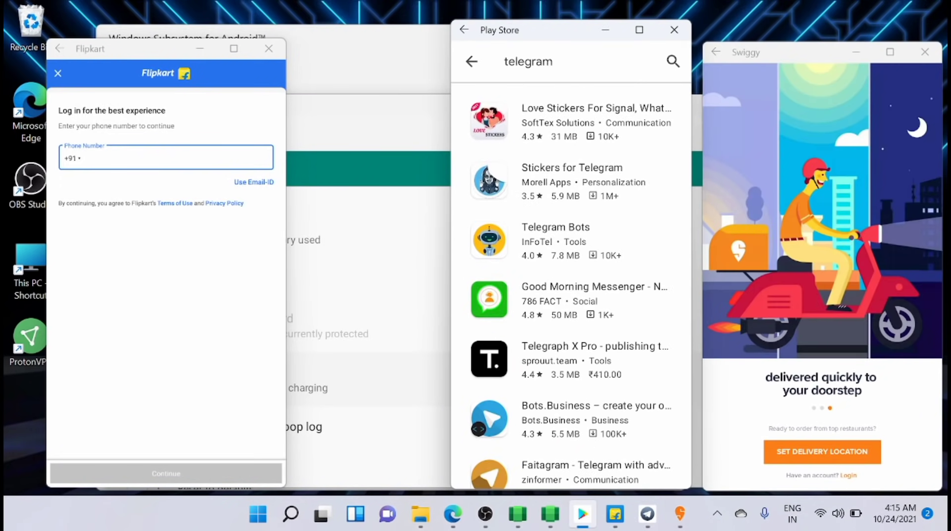
# - Search for 'free fire' and browse the PIXEL'S UNKNOWN BATTLE GROUND store page
pyautogui.press('Escape')
pyautogui.click(672, 61)
pyautogui.write('free fire')
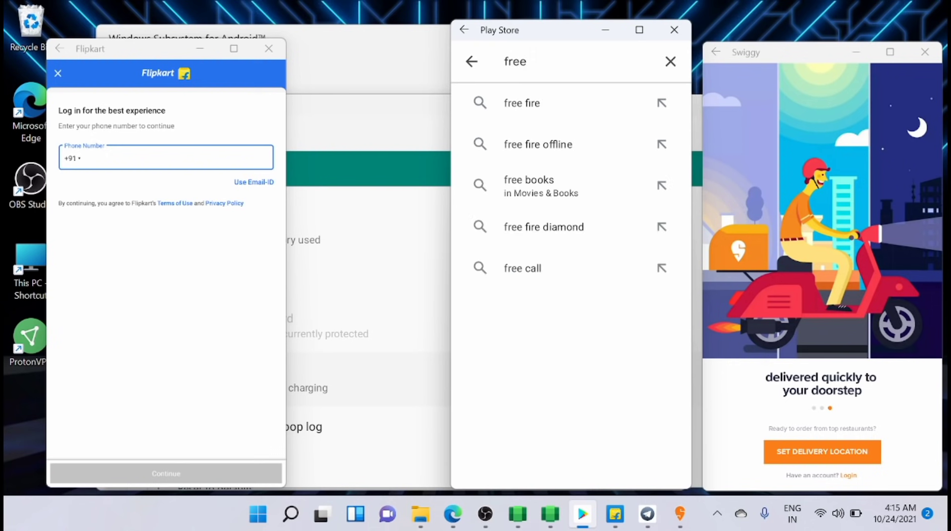
pyautogui.press('Return')
pyautogui.scroll(-1, 578, 281)
pyautogui.scroll(-10, 622, 159)
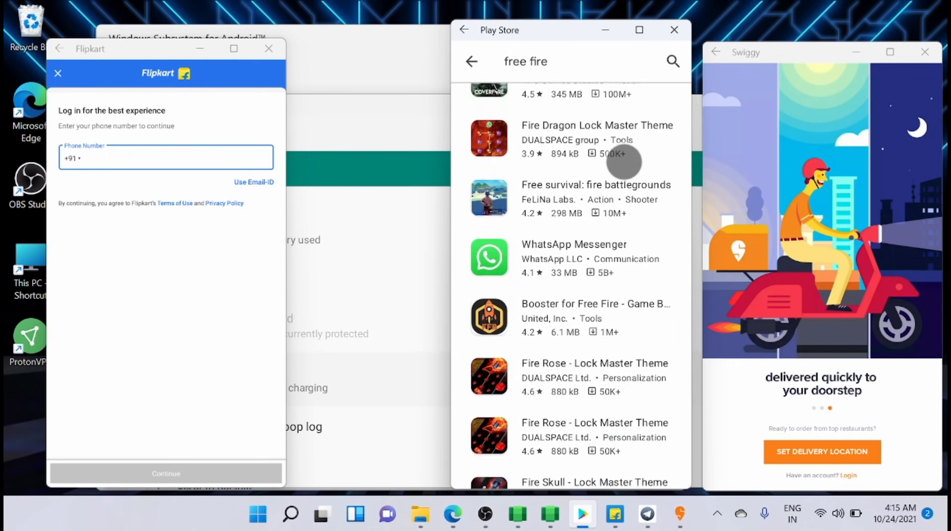
pyautogui.click(584, 394)
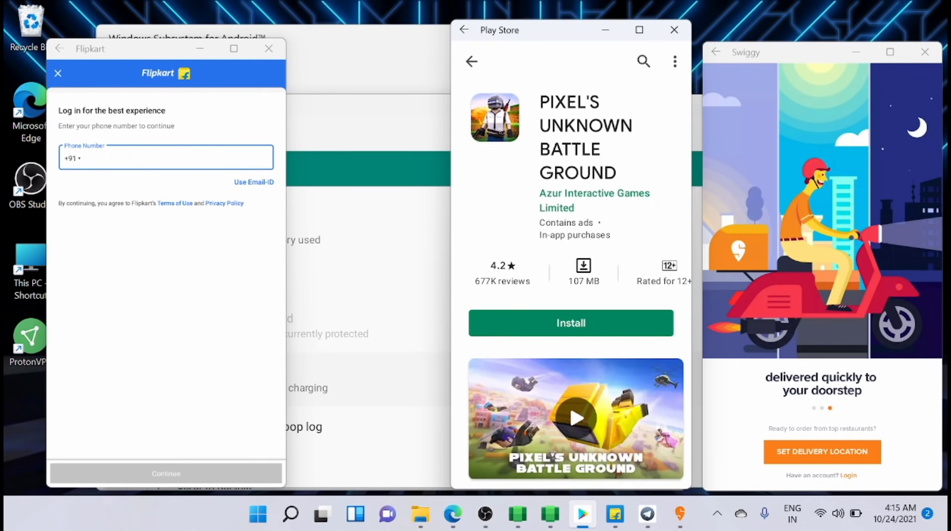
pyautogui.scroll(-5, 571, 248)
pyautogui.scroll(5, 571, 248)
pyautogui.click(471, 61)
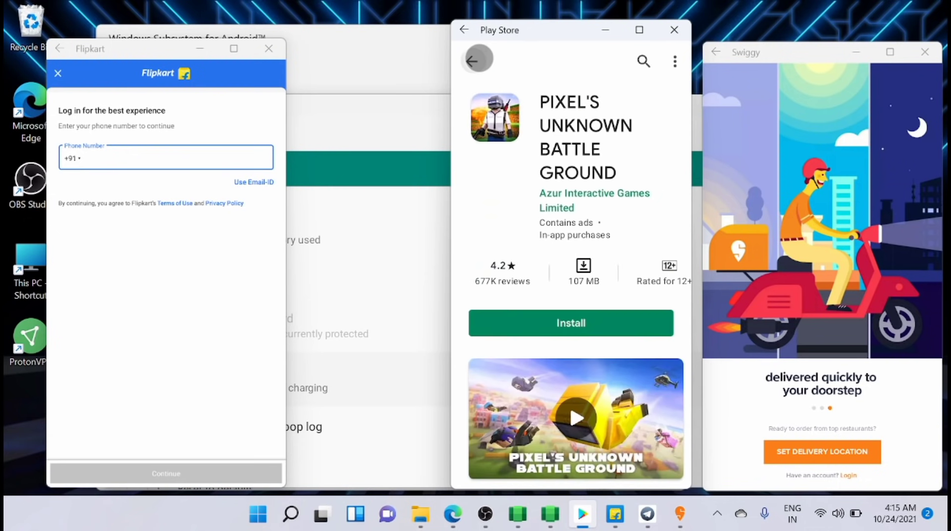
# - Re-search as 'freefire', scroll the results, then clear the search box
pyautogui.click(525, 61)
pyautogui.press('BackSpace')
pyautogui.press('BackSpace')
pyautogui.press('BackSpace')
pyautogui.press('BackSpace')
pyautogui.press('BackSpace')
pyautogui.write('fire')
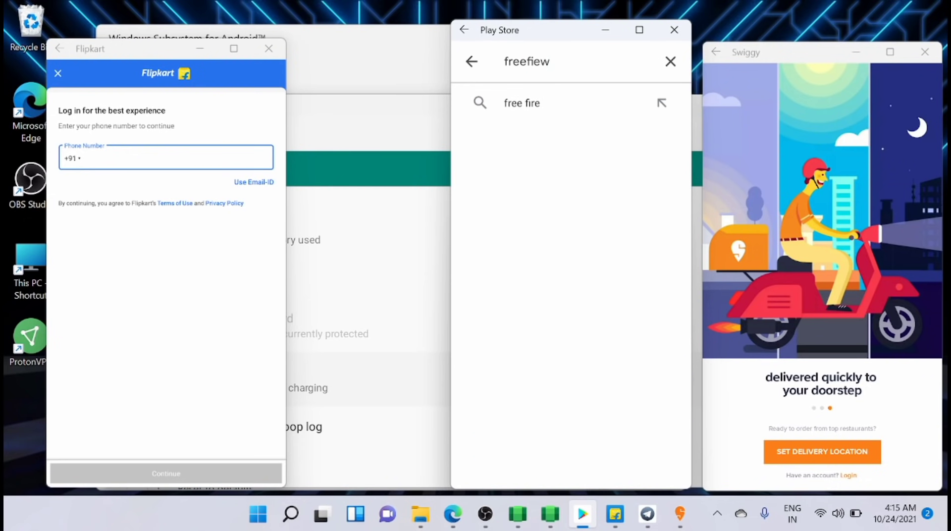
pyautogui.press('BackSpace')
pyautogui.press('BackSpace')
pyautogui.write('re')
pyautogui.press('Return')
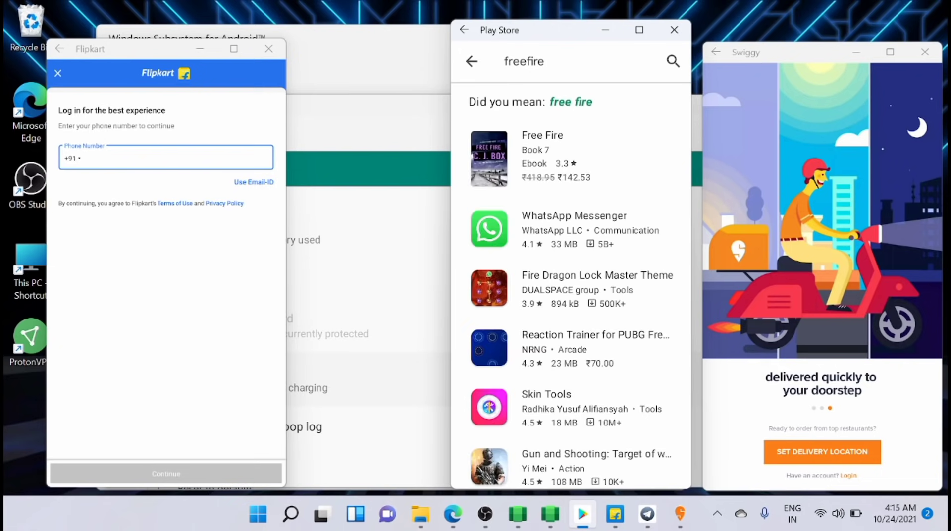
pyautogui.scroll(-5, 600, 265)
pyautogui.scroll(-15, 601, 206)
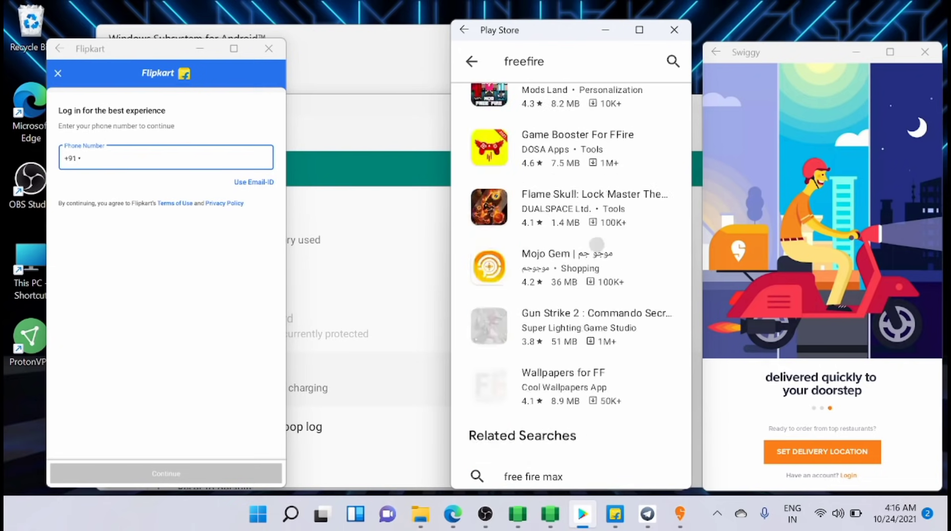
pyautogui.scroll(20, 601, 206)
pyautogui.click(524, 61)
pyautogui.press('BackSpace')
pyautogui.press('BackSpace')
pyautogui.press('BackSpace')
pyautogui.press('BackSpace')
pyautogui.press('BackSpace')
pyautogui.press('BackSpace')
pyautogui.press('BackSpace')
pyautogui.press('BackSpace')
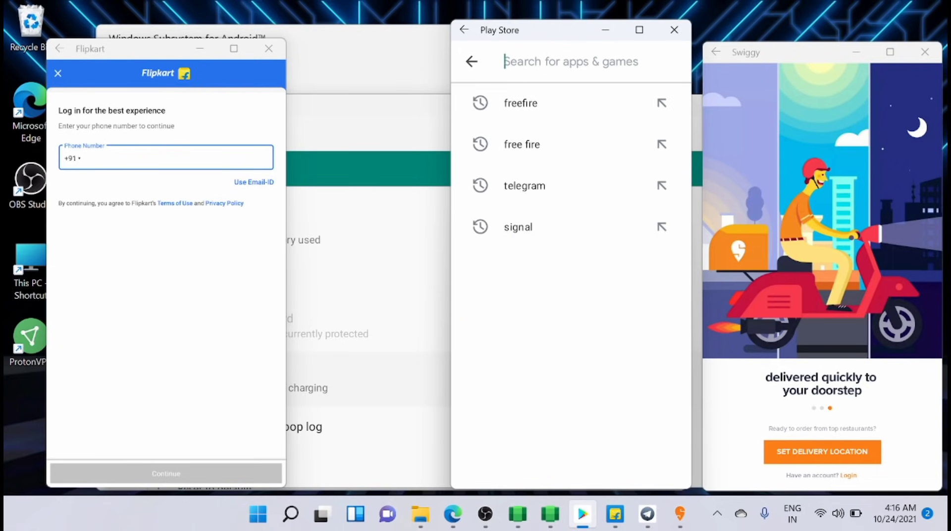
# - Search for 'truckpro' and install TruckPro
pyautogui.write('truckpro')
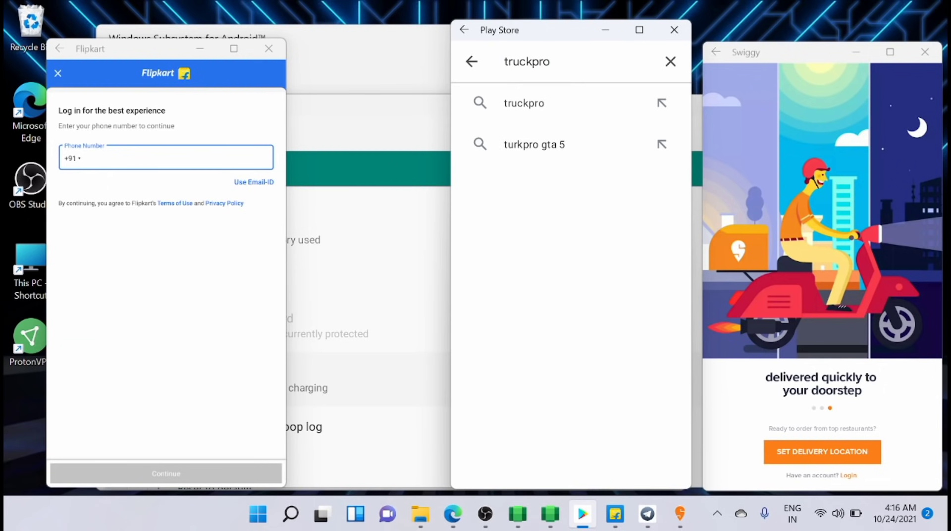
pyautogui.press('Return')
pyautogui.click(543, 99)
pyautogui.click(571, 236)
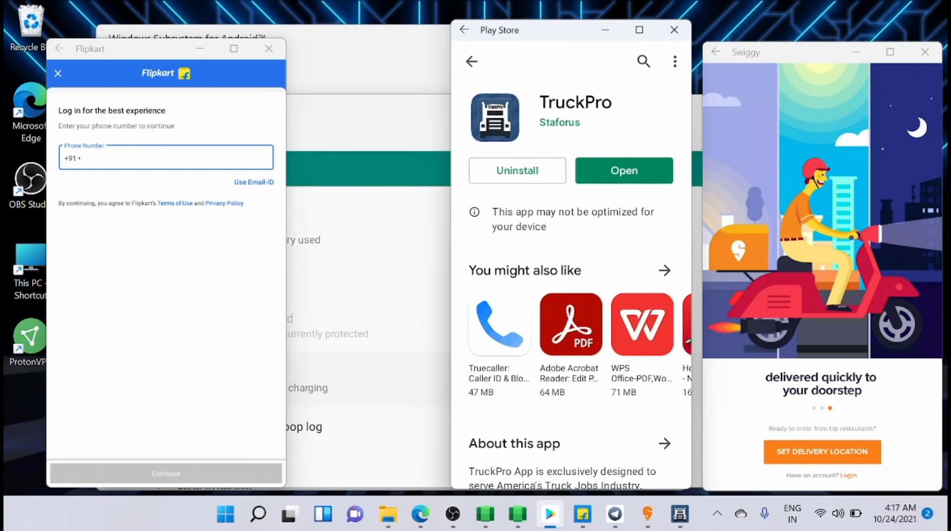
# - Install Airtel Thanks from the suggestions and launch it
pyautogui.click(564, 322)
pyautogui.click(600, 272)
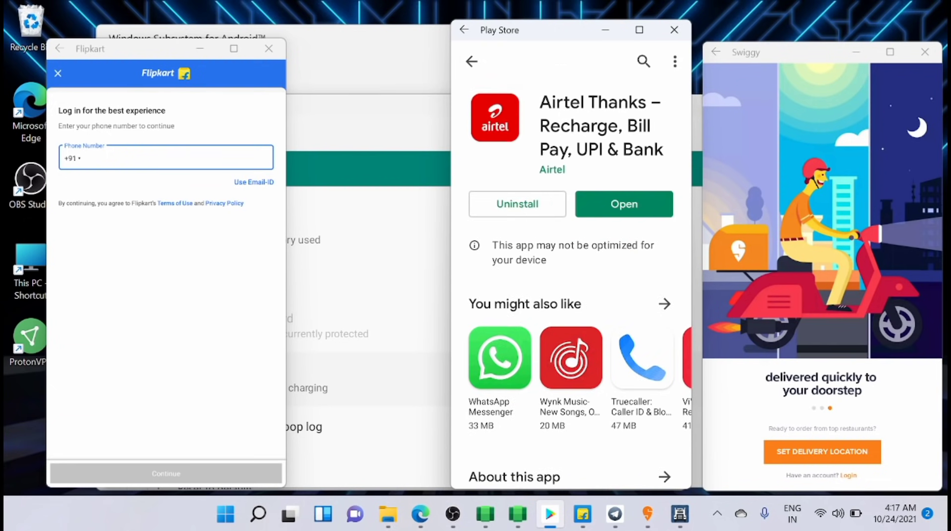
pyautogui.click(623, 215)
# - Install WhatsApp Messenger from Top charts, launch it past the welcome screen, then return to Top charts
pyautogui.click(472, 60)
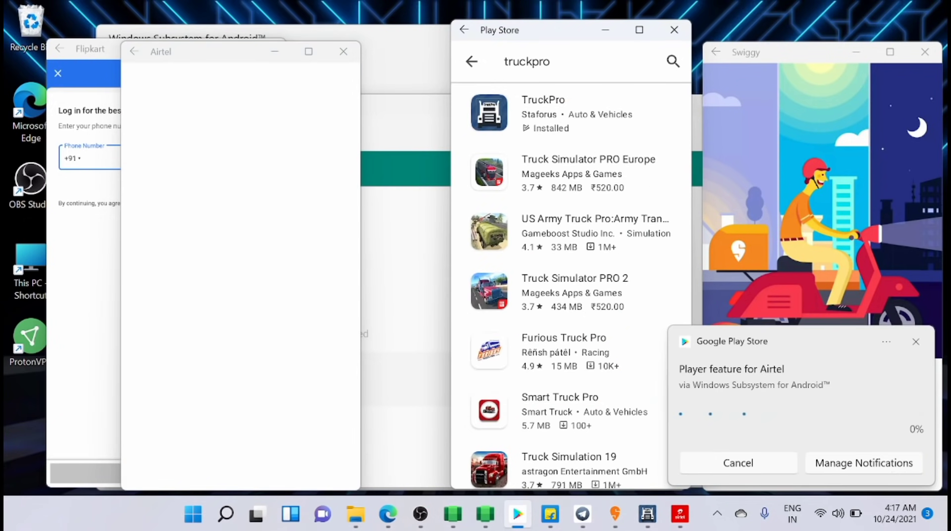
pyautogui.scroll(-2, 593, 283)
pyautogui.press('Escape')
pyautogui.press('Escape')
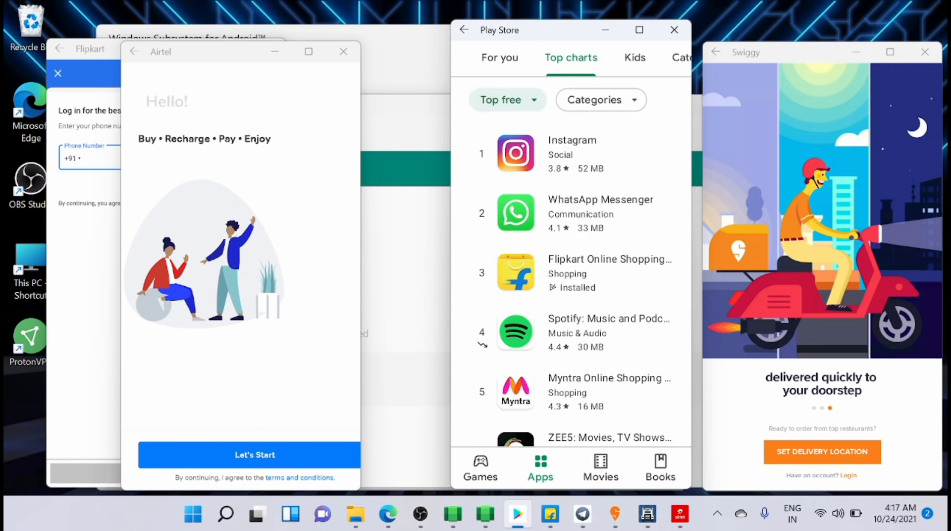
pyautogui.click(574, 213)
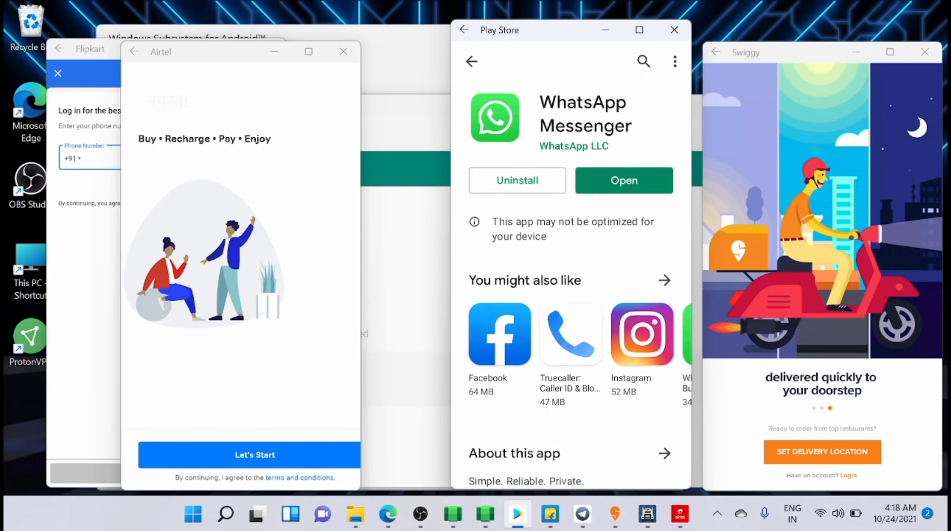
pyautogui.click(624, 180)
pyautogui.click(358, 331)
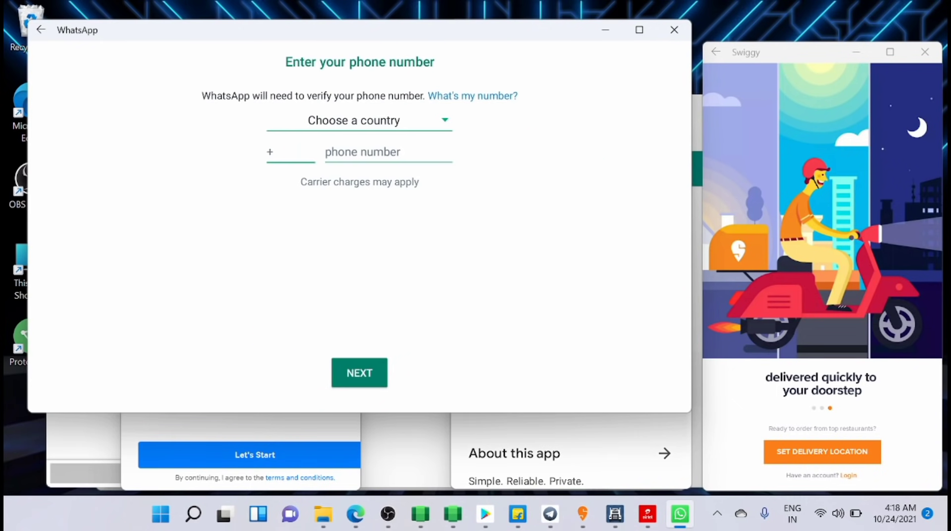
pyautogui.click(603, 28)
pyautogui.press('Escape')
pyautogui.scroll(-15, 571, 262)
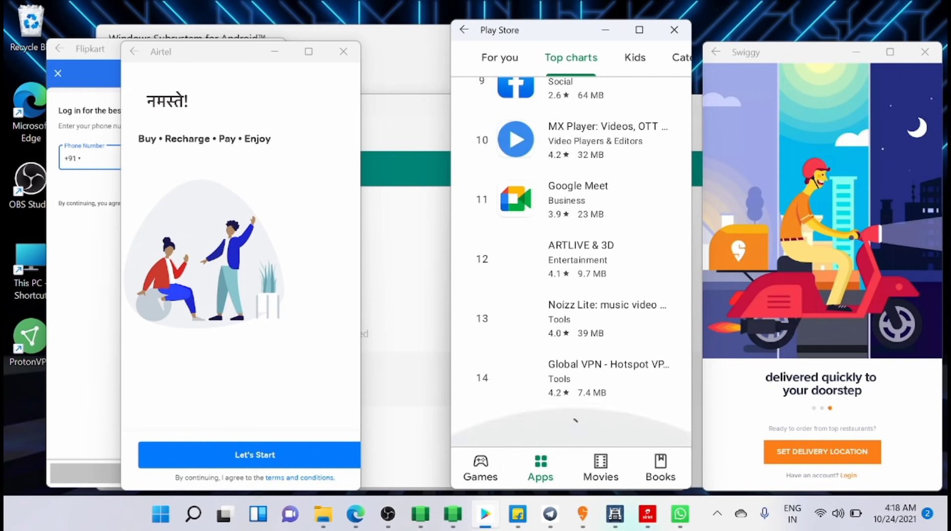